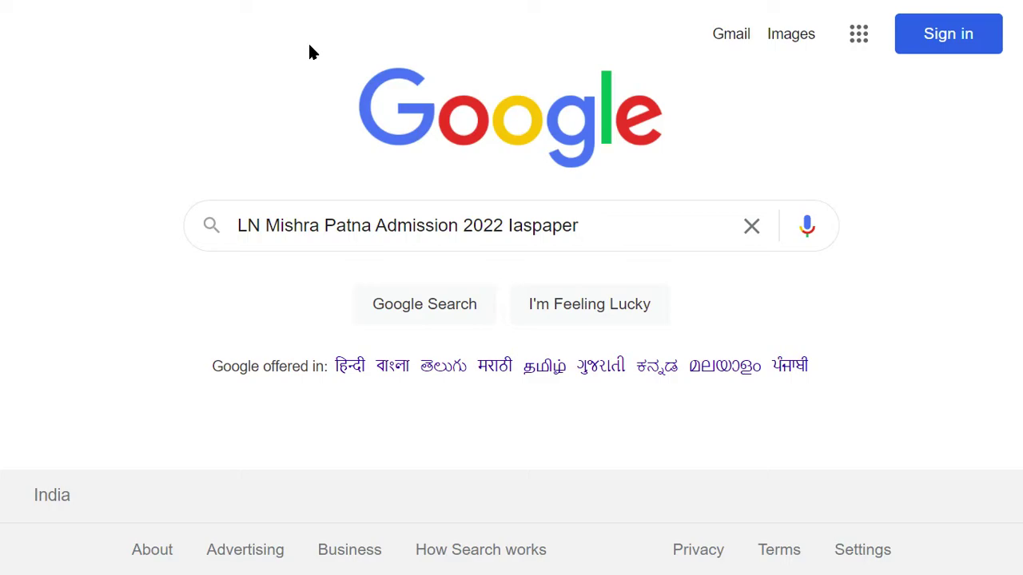
Review the query 'LN Mishra Patna Admission 2022 Iaspaper' in the Google box and run the search.
{"action": "left_click", "coordinate": [308, 46]}
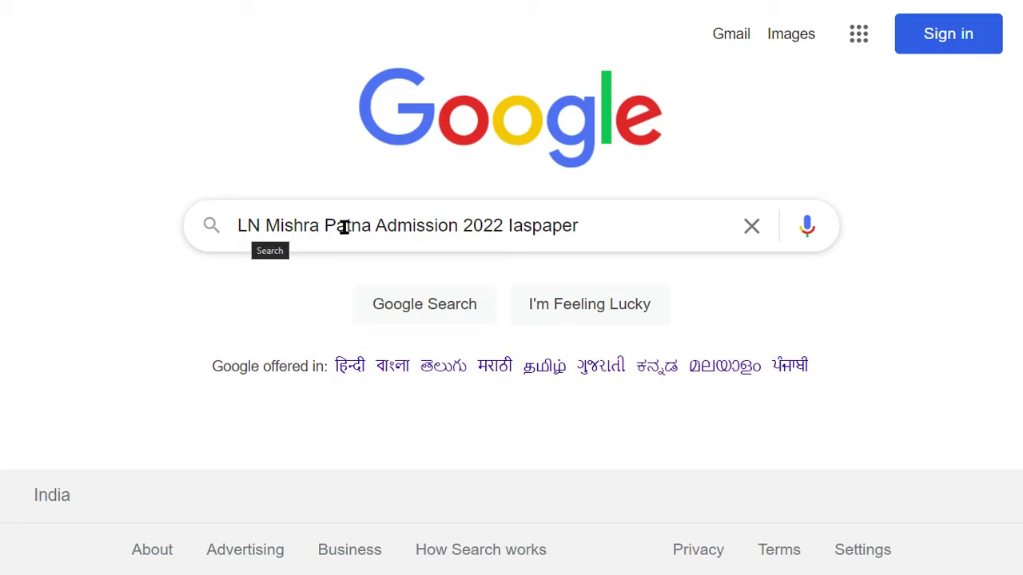
{"action": "left_click", "coordinate": [331, 164]}
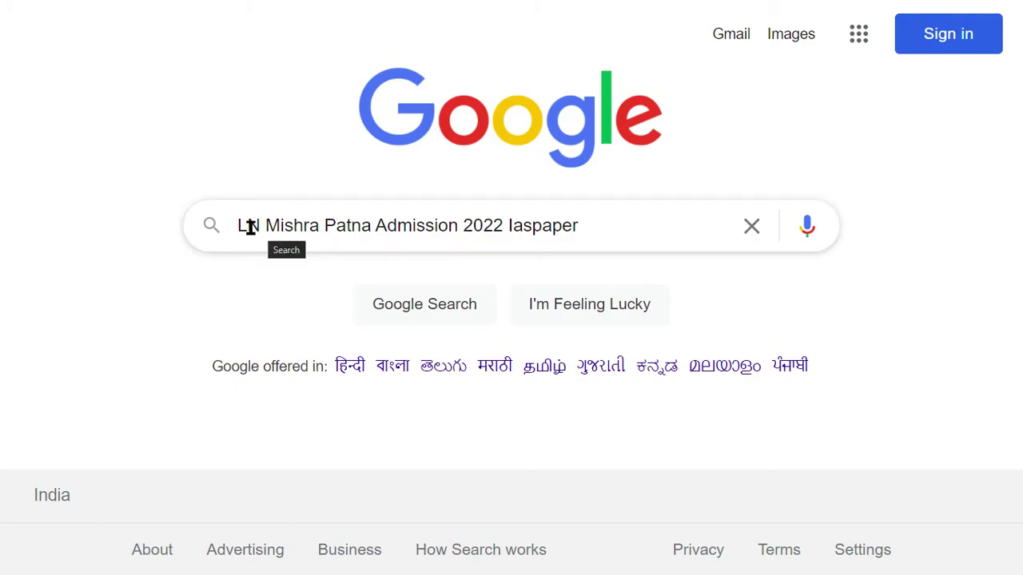
{"action": "left_click_drag", "start_coordinate": [266, 227], "coordinate": [547, 245]}
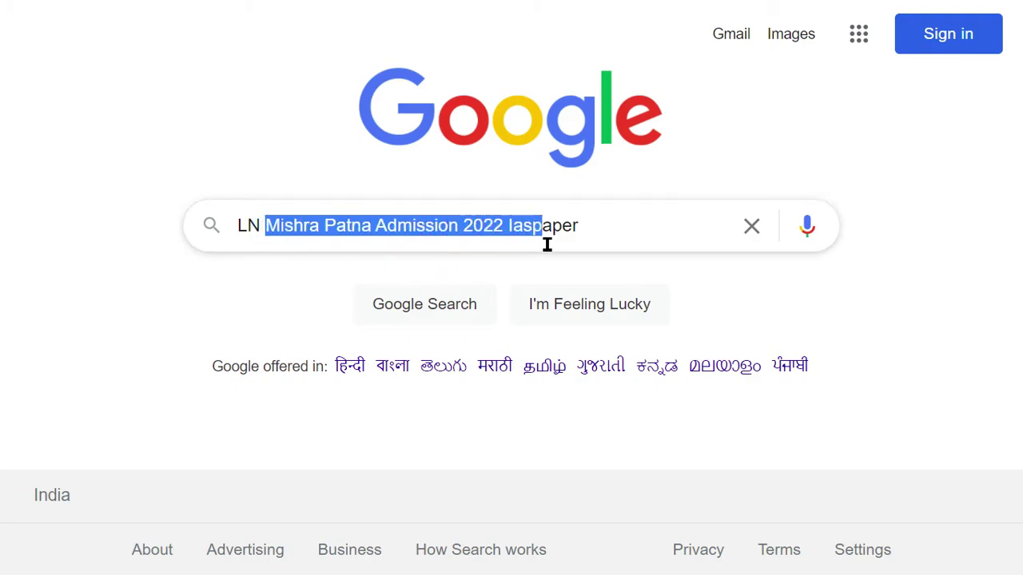
{"action": "left_click", "coordinate": [548, 231]}
{"action": "double_click", "coordinate": [548, 231]}
{"action": "left_click", "coordinate": [389, 204]}
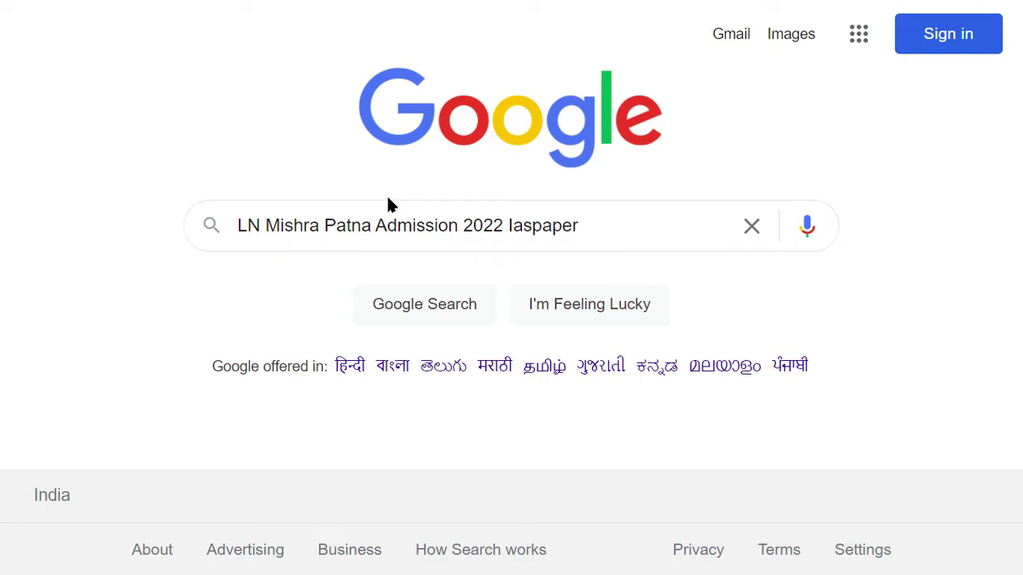
{"action": "left_click", "coordinate": [387, 200]}
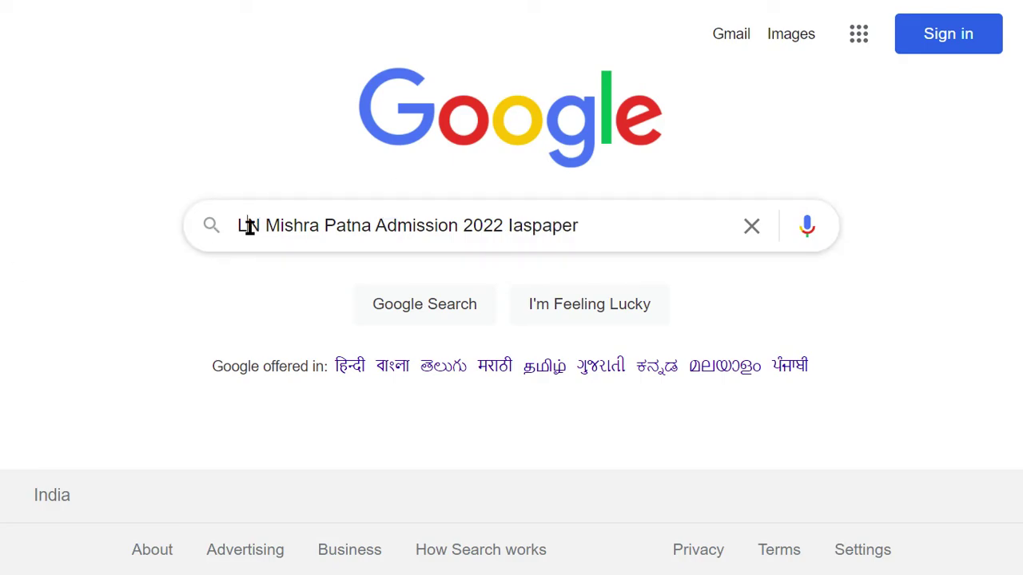
{"action": "left_click_drag", "start_coordinate": [249, 226], "coordinate": [345, 208]}
{"action": "left_click", "coordinate": [345, 208]}
{"action": "left_click", "coordinate": [343, 205]}
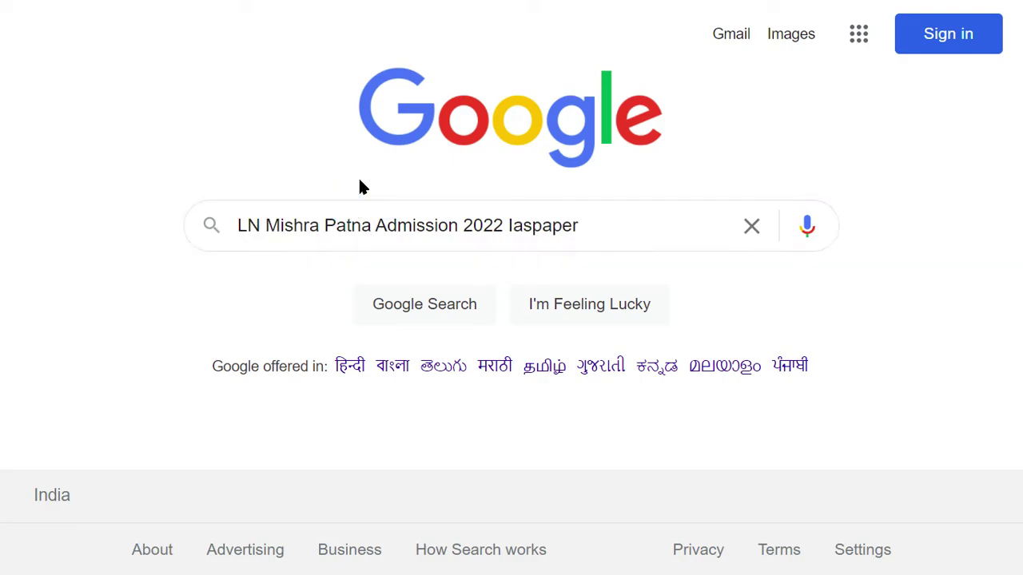
{"action": "left_click", "coordinate": [359, 181]}
{"action": "left_click", "coordinate": [429, 306]}
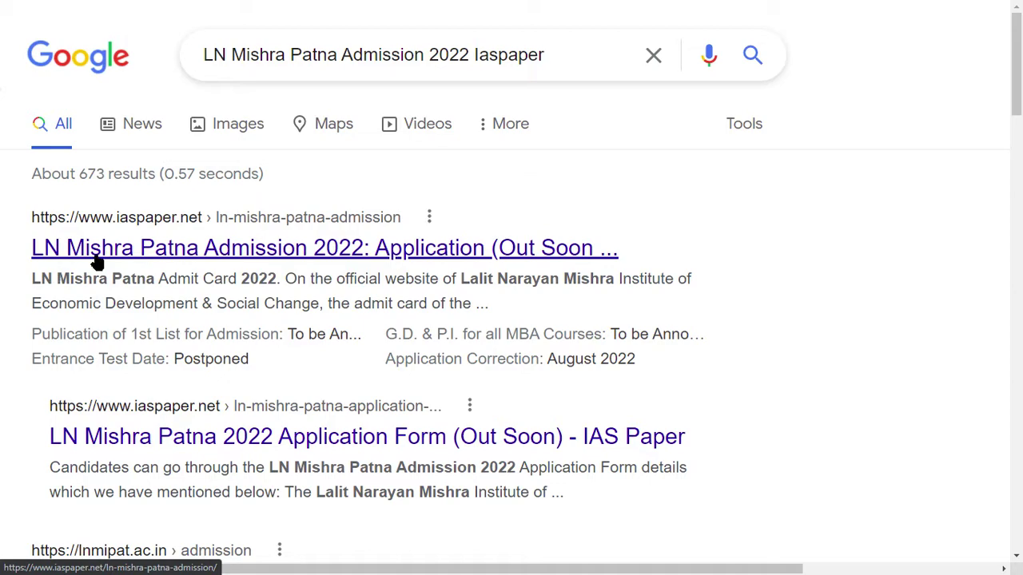
Open the first iaspaper.net LN Mishra Patna Admission 2022 result and bring up the Get Call Back form.
{"action": "left_click", "coordinate": [161, 261]}
{"action": "scroll", "coordinate": [290, 275], "scroll_direction": "down", "scroll_amount": 3}
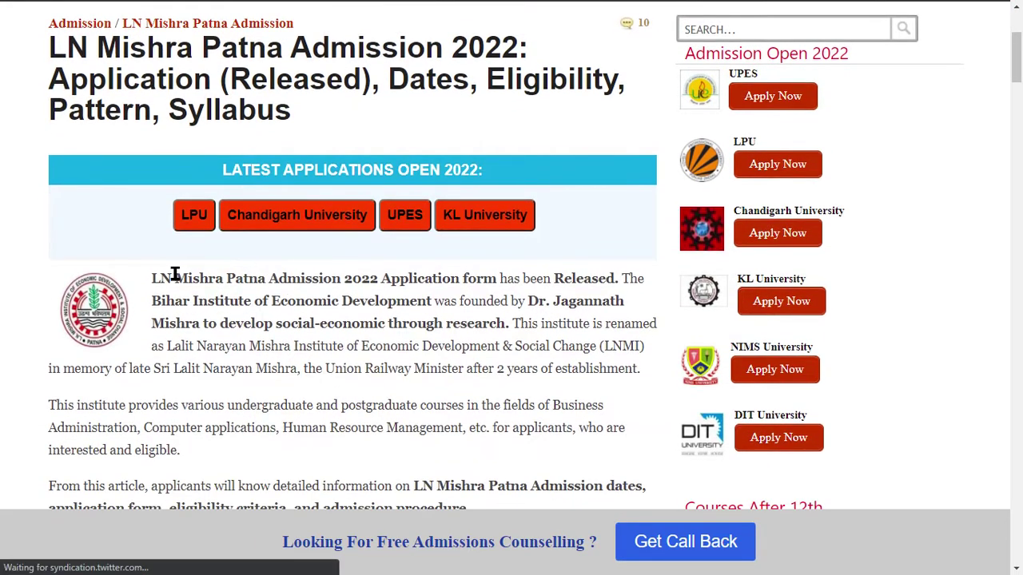
{"action": "left_click_drag", "start_coordinate": [156, 280], "coordinate": [625, 283]}
{"action": "left_click", "coordinate": [624, 283]}
{"action": "scroll", "coordinate": [456, 287], "scroll_direction": "down", "scroll_amount": 4}
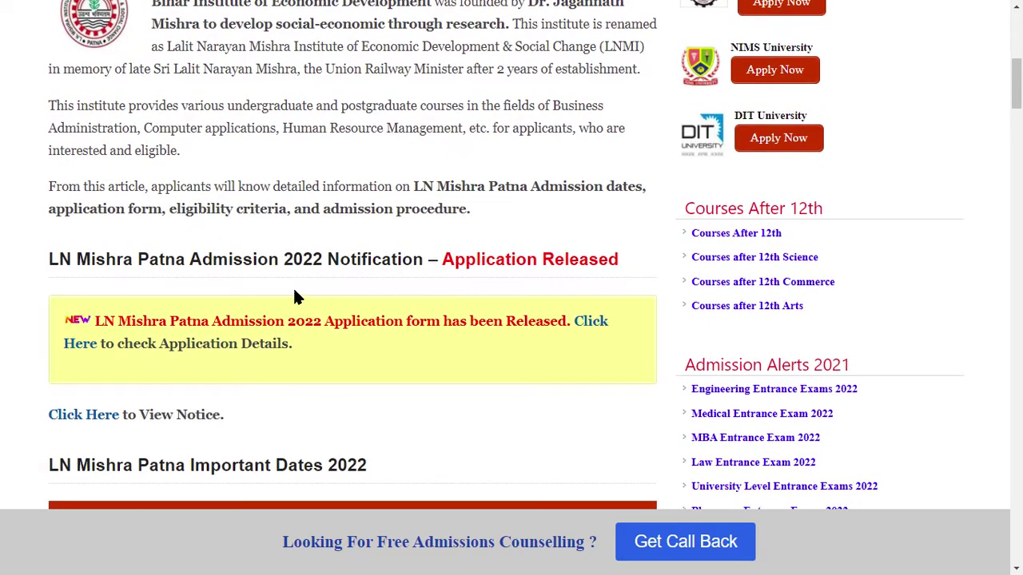
{"action": "left_click", "coordinate": [671, 541]}
Fill the counselling dropdowns: Maharashtra, Gondia, Hotel Management / Hospitality, Studying/Completed Graduation.
{"action": "left_click", "coordinate": [480, 183]}
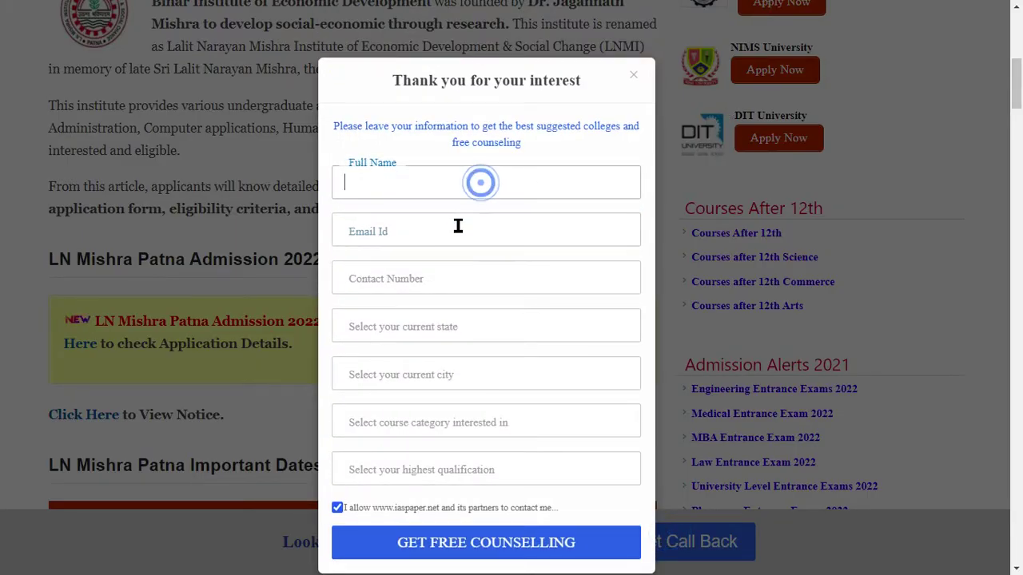
{"action": "left_click", "coordinate": [447, 224]}
{"action": "left_click", "coordinate": [451, 275]}
{"action": "left_click", "coordinate": [452, 327]}
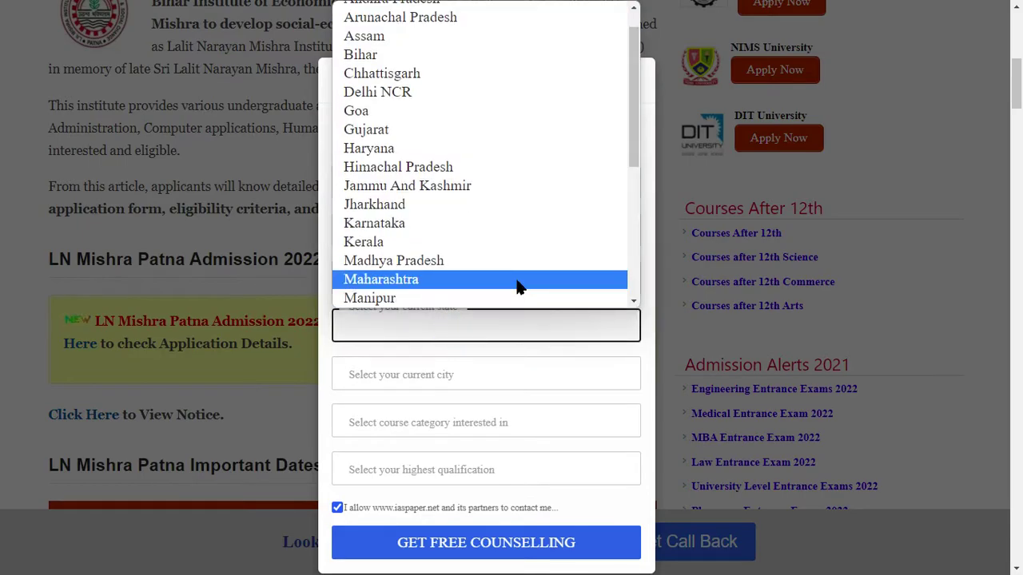
{"action": "left_click", "coordinate": [520, 286]}
{"action": "left_click", "coordinate": [522, 376]}
{"action": "left_click", "coordinate": [522, 377]}
{"action": "left_click", "coordinate": [524, 410]}
{"action": "left_click", "coordinate": [523, 359]}
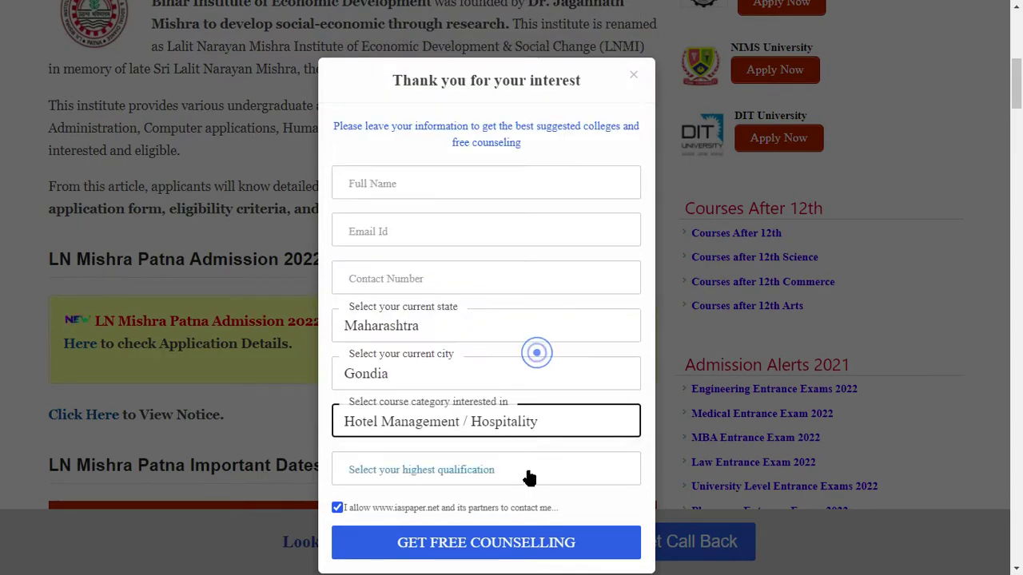
{"action": "left_click", "coordinate": [529, 474]}
{"action": "left_click", "coordinate": [529, 422]}
Try sending the counselling form, then return to the e-mail and contact number fields.
{"action": "left_click", "coordinate": [540, 529]}
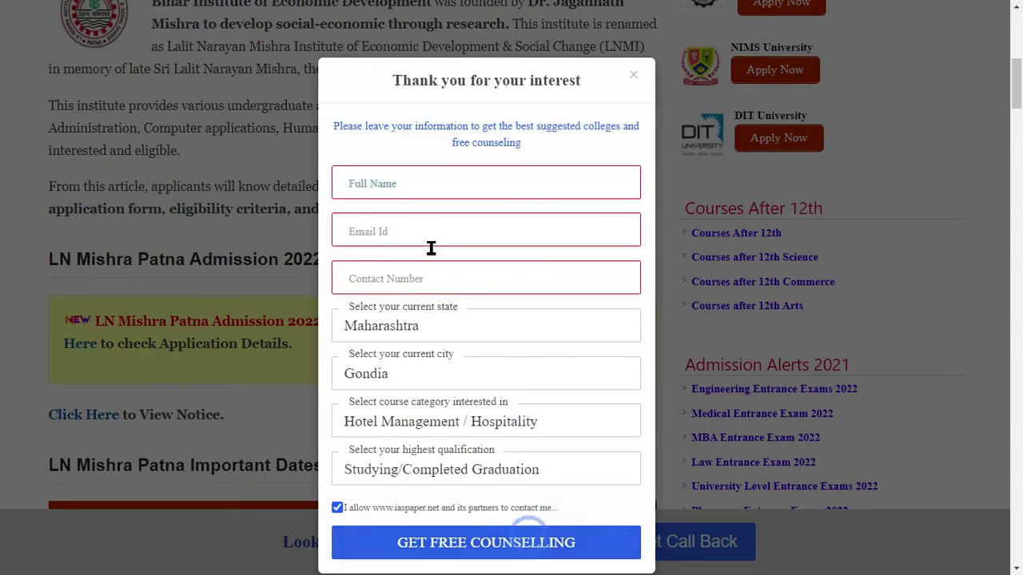
{"action": "left_click", "coordinate": [452, 226]}
{"action": "left_click", "coordinate": [467, 273]}
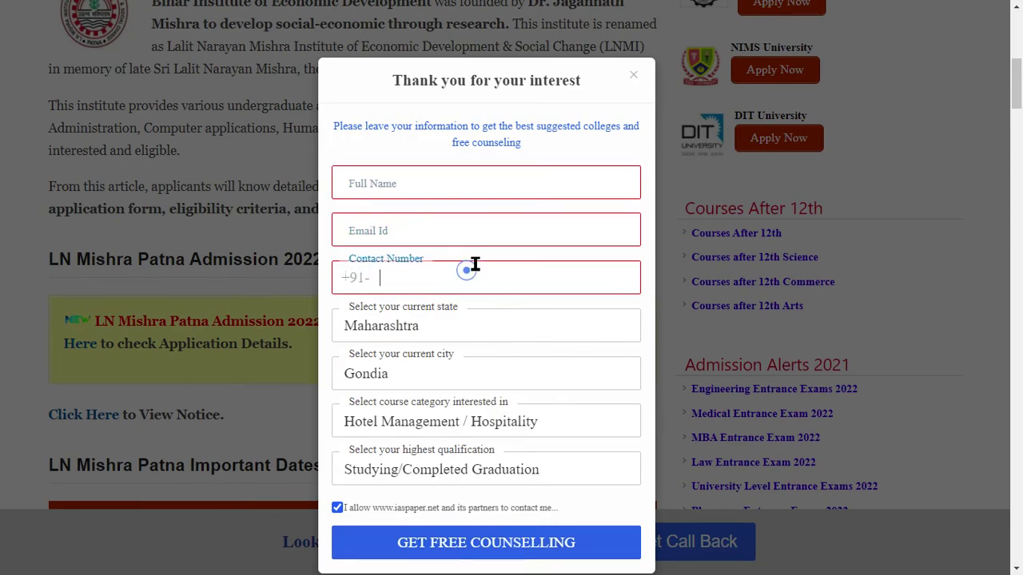
{"action": "left_click", "coordinate": [637, 75]}
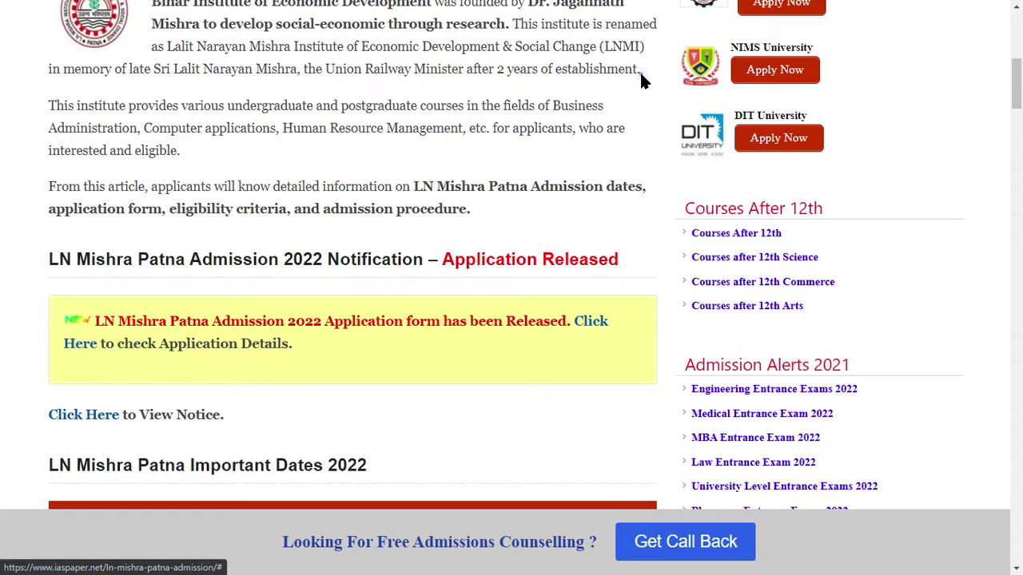
{"action": "scroll", "coordinate": [585, 105], "scroll_direction": "down", "scroll_amount": 2}
{"action": "left_click_drag", "start_coordinate": [432, 110], "coordinate": [660, 110]}
{"action": "left_click", "coordinate": [651, 114]}
{"action": "scroll", "coordinate": [360, 164], "scroll_direction": "down", "scroll_amount": 2}
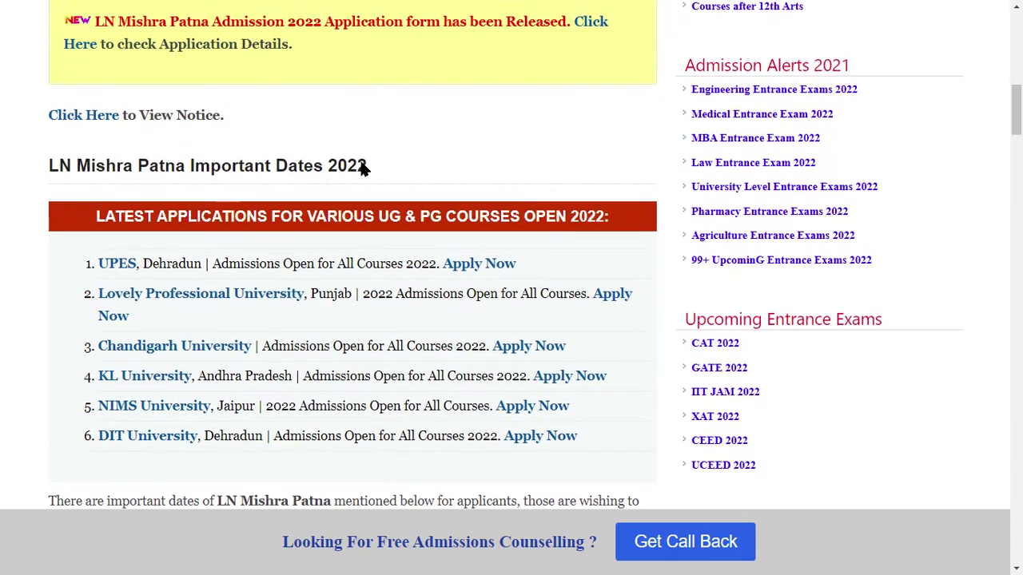
{"action": "scroll", "coordinate": [359, 163], "scroll_direction": "down", "scroll_amount": 1}
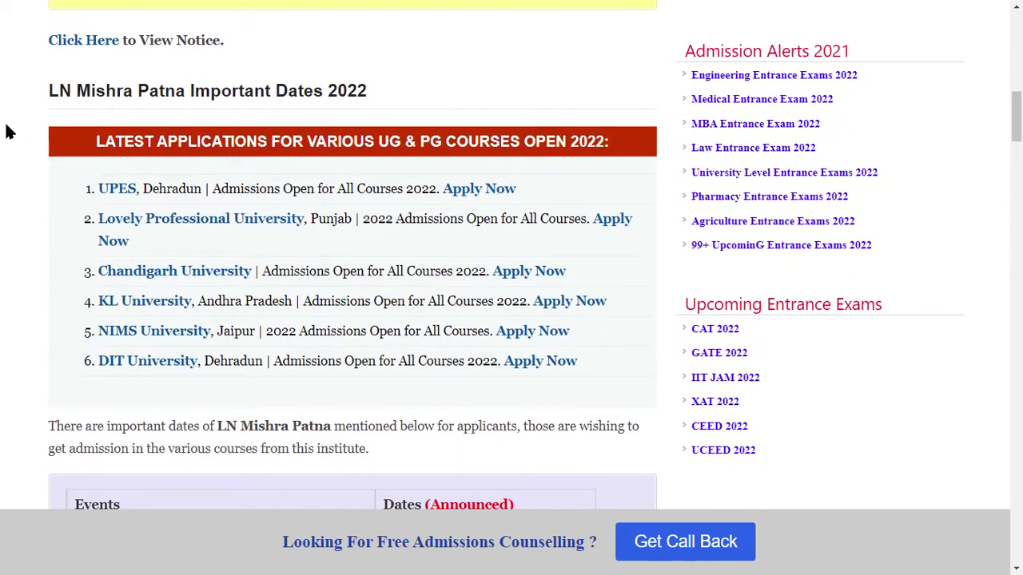
{"action": "scroll", "coordinate": [167, 70], "scroll_direction": "up", "scroll_amount": 2}
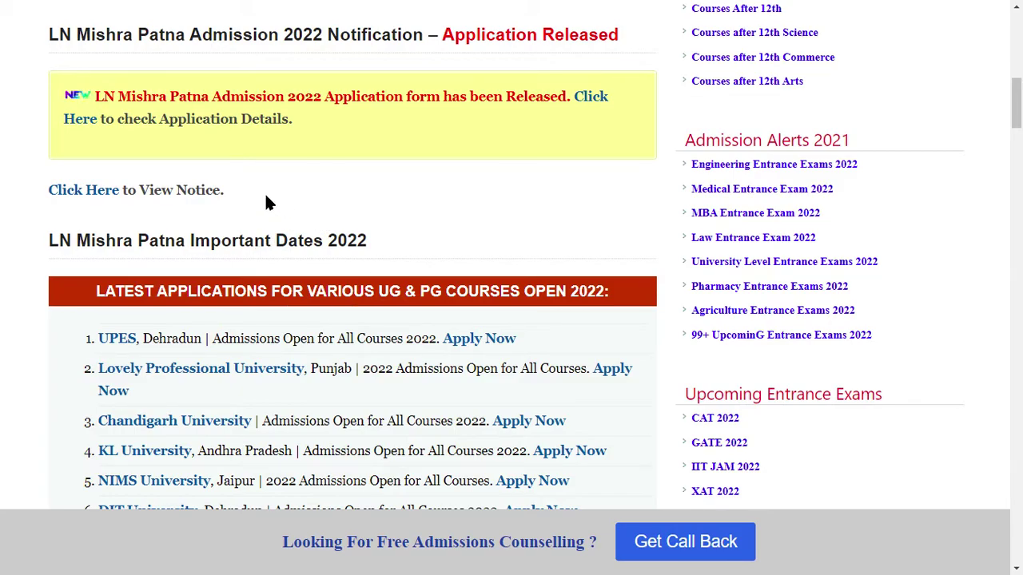
{"action": "scroll", "coordinate": [230, 192], "scroll_direction": "down", "scroll_amount": 1}
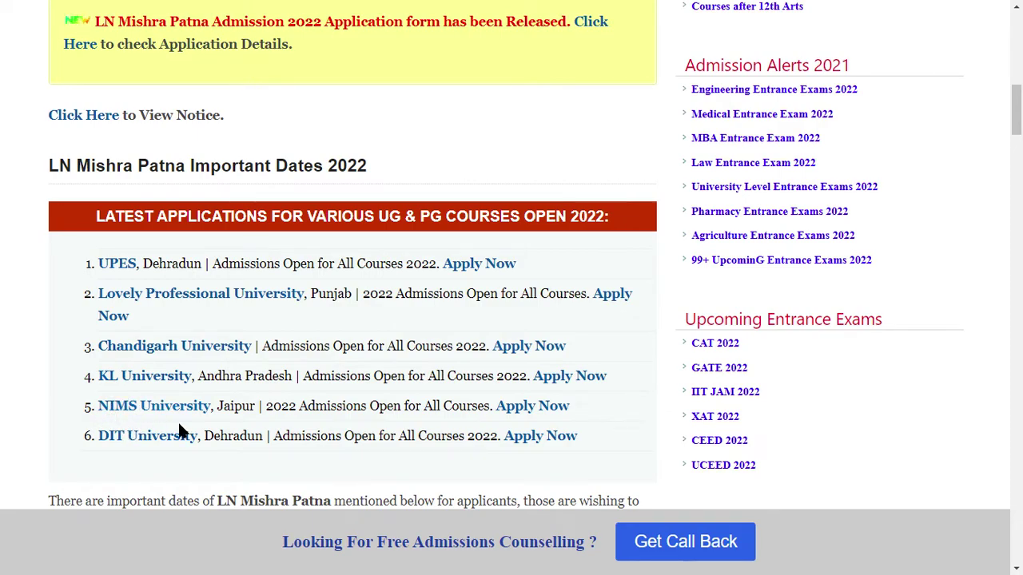
{"action": "scroll", "coordinate": [216, 443], "scroll_direction": "up", "scroll_amount": 2}
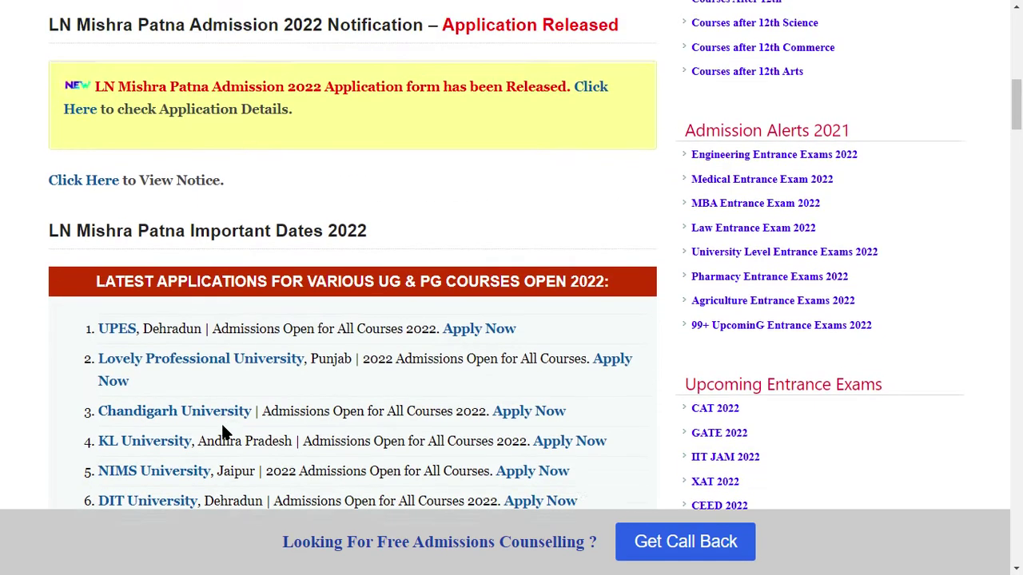
{"action": "scroll", "coordinate": [220, 424], "scroll_direction": "down", "scroll_amount": 3}
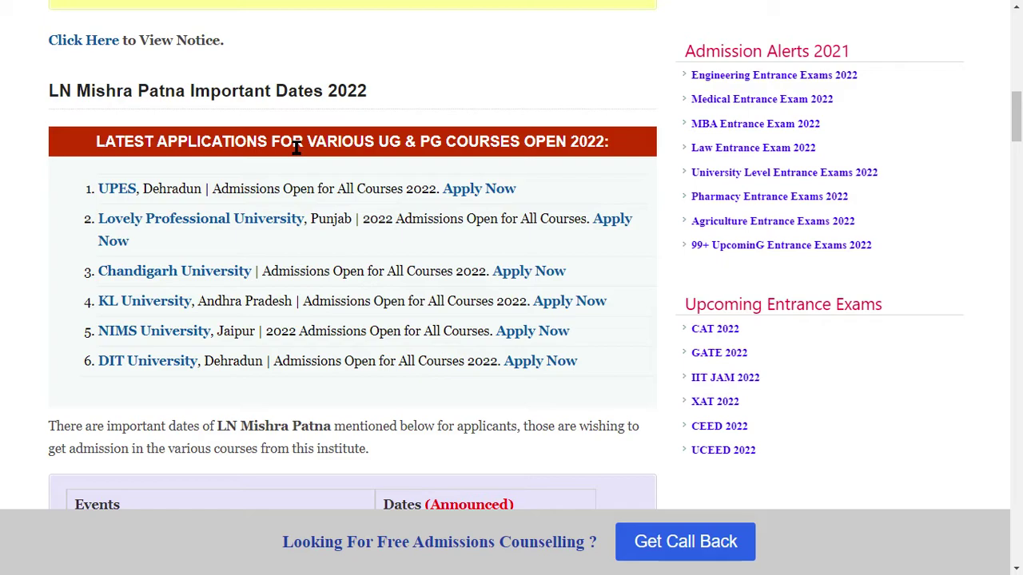
{"action": "scroll", "coordinate": [323, 227], "scroll_direction": "up", "scroll_amount": 4}
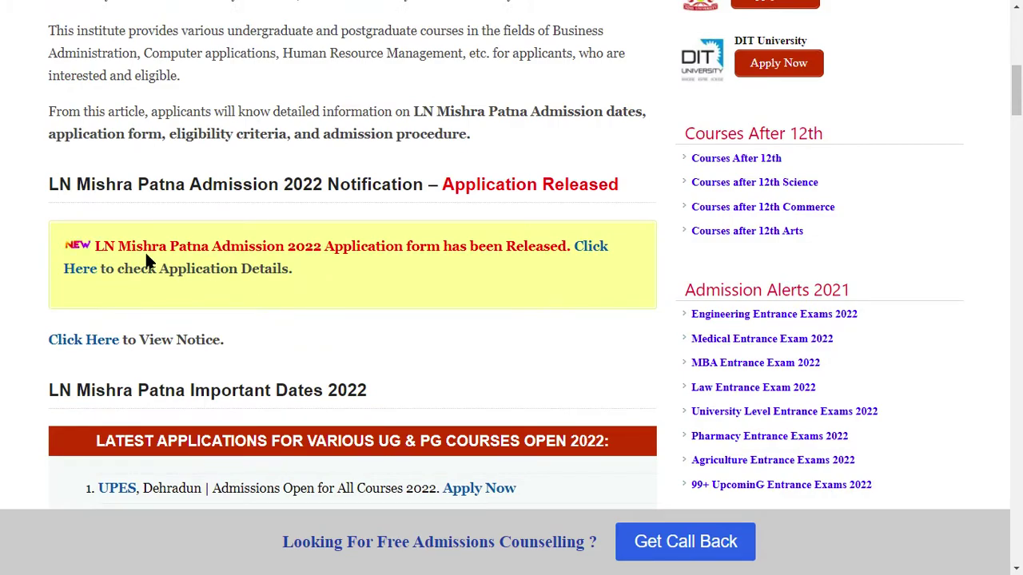
Open the application details article from the yellow notice and scroll to the UG/PG release notice.
{"action": "left_click_drag", "start_coordinate": [107, 246], "coordinate": [463, 247]}
{"action": "left_click", "coordinate": [464, 247]}
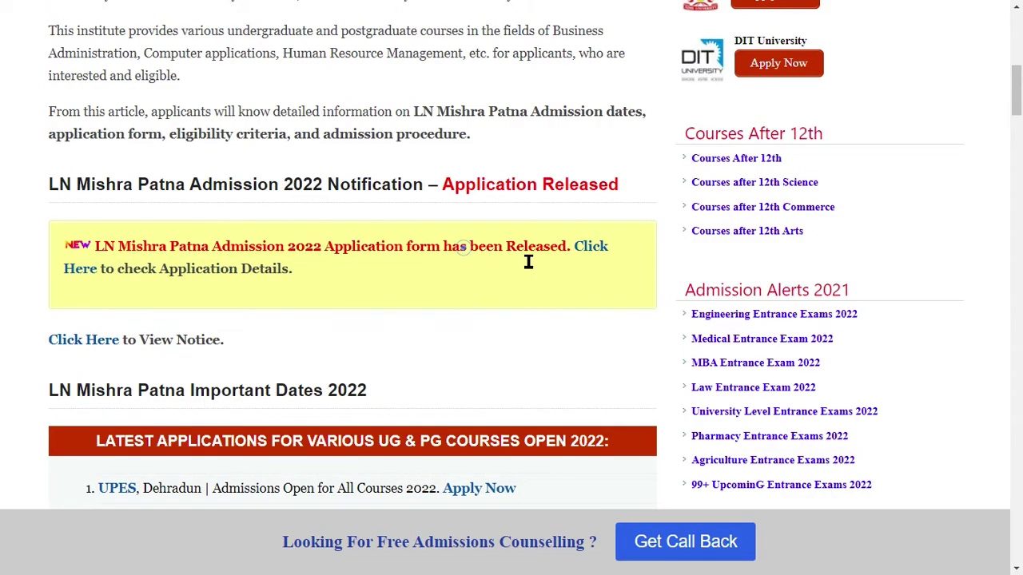
{"action": "left_click", "coordinate": [582, 246]}
{"action": "scroll", "coordinate": [192, 331], "scroll_direction": "down", "scroll_amount": 4}
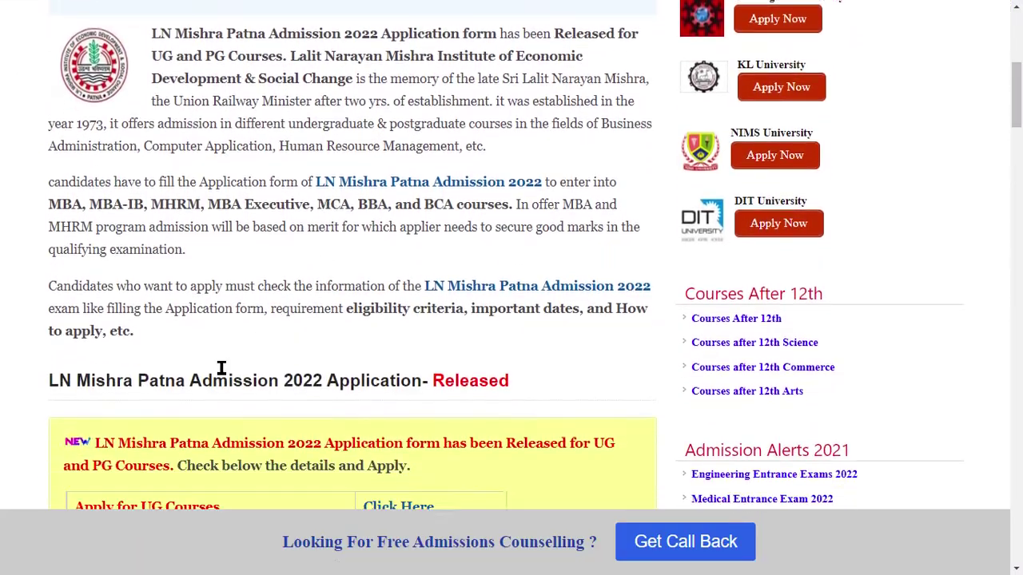
{"action": "scroll", "coordinate": [324, 416], "scroll_direction": "down", "scroll_amount": 2}
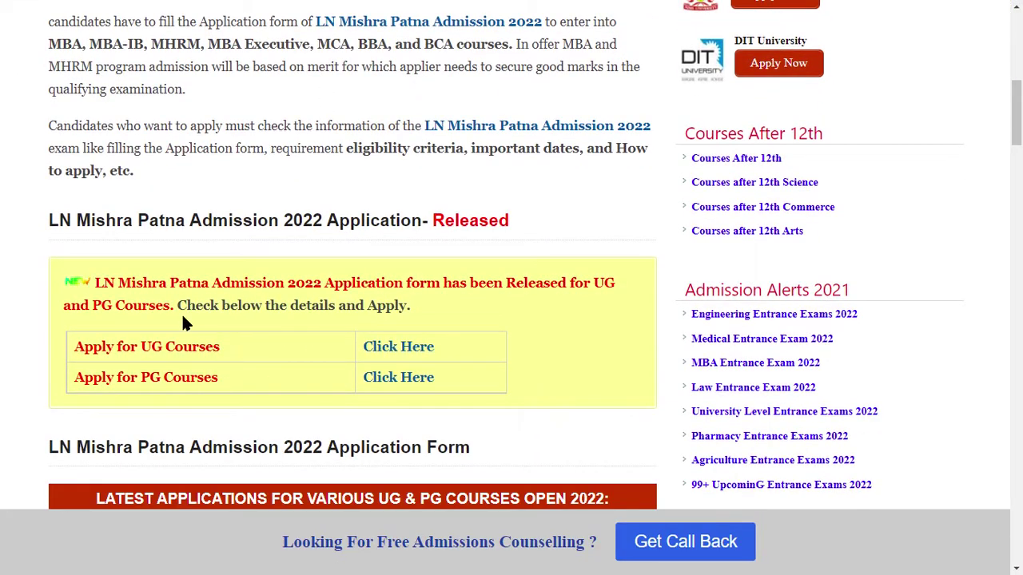
{"action": "left_click_drag", "start_coordinate": [350, 283], "coordinate": [614, 285]}
{"action": "left_click", "coordinate": [581, 310]}
Open the UG course application login page and proceed to the new registration form.
{"action": "left_click", "coordinate": [410, 350]}
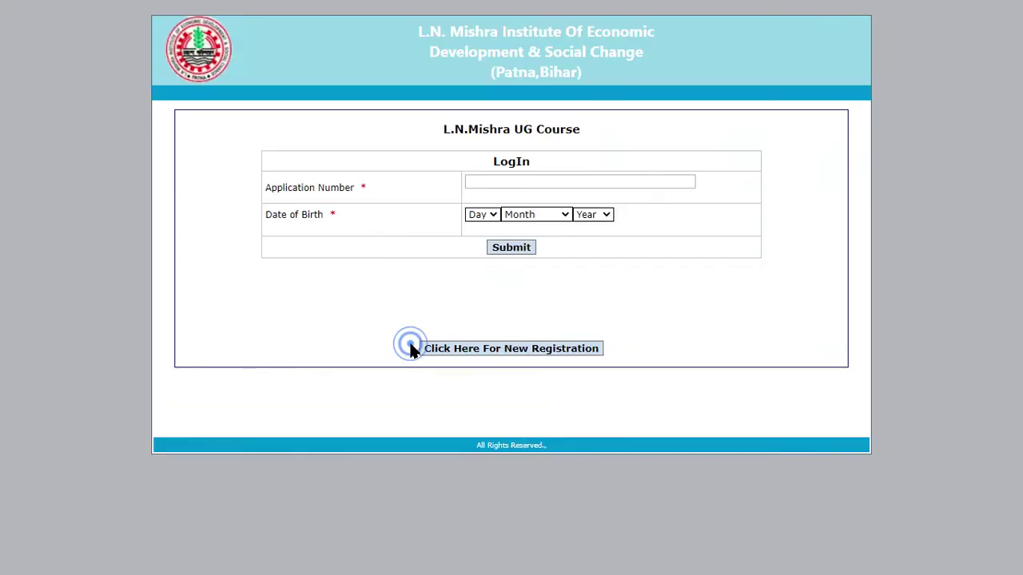
{"action": "left_click", "coordinate": [501, 182]}
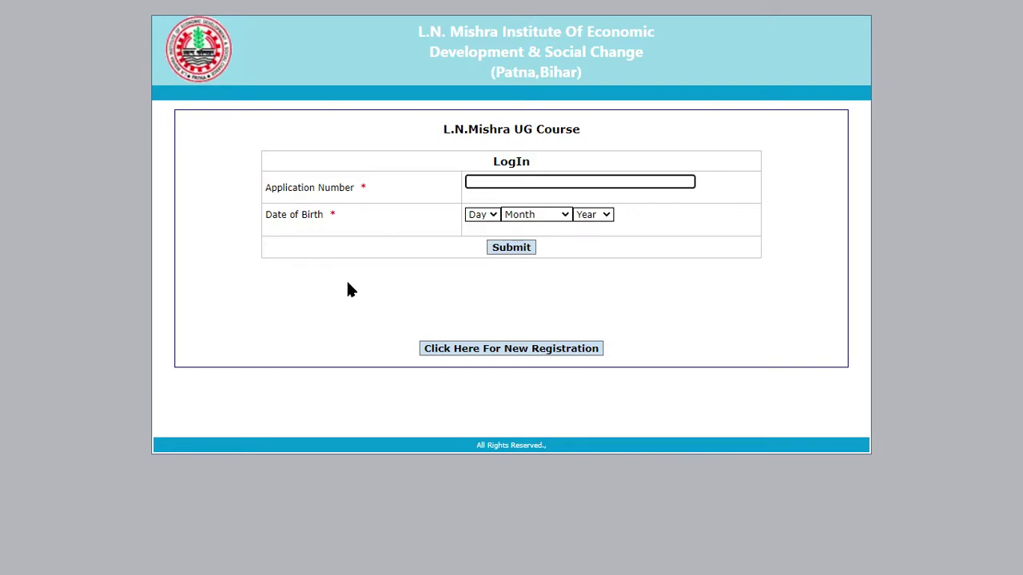
{"action": "left_click", "coordinate": [515, 355]}
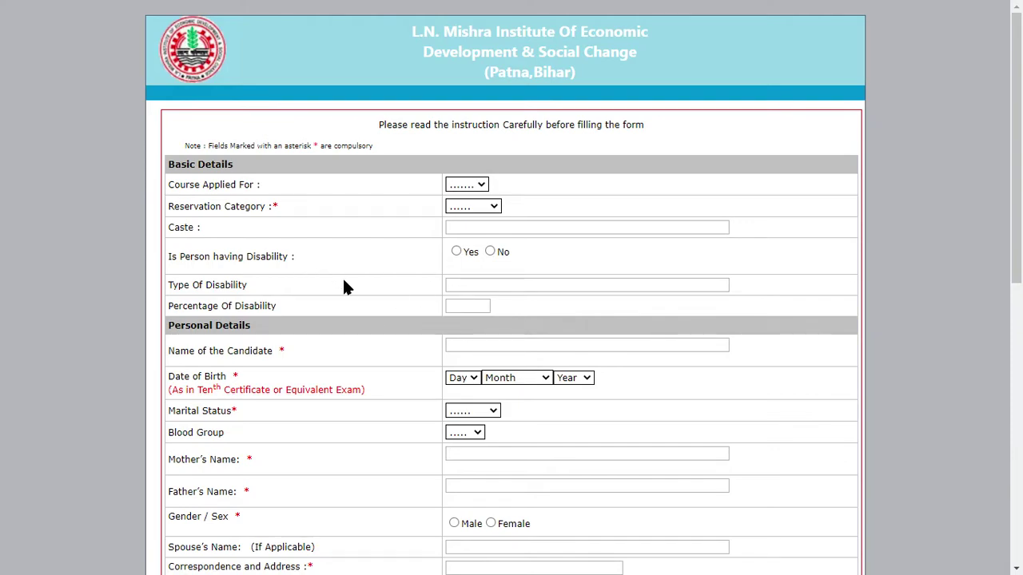
Zoom the form to 150% and choose course BBA, General category and no disability.
{"action": "key", "text": "ctrl+plus"}
{"action": "key", "text": "ctrl+plus"}
{"action": "key", "text": "ctrl+plus"}
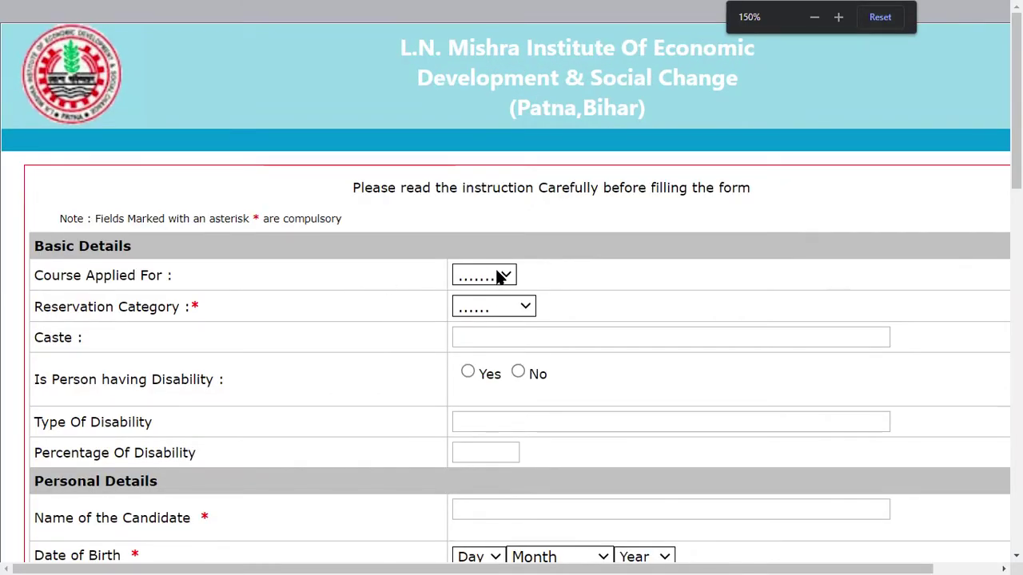
{"action": "left_click", "coordinate": [498, 276]}
{"action": "left_click", "coordinate": [494, 314]}
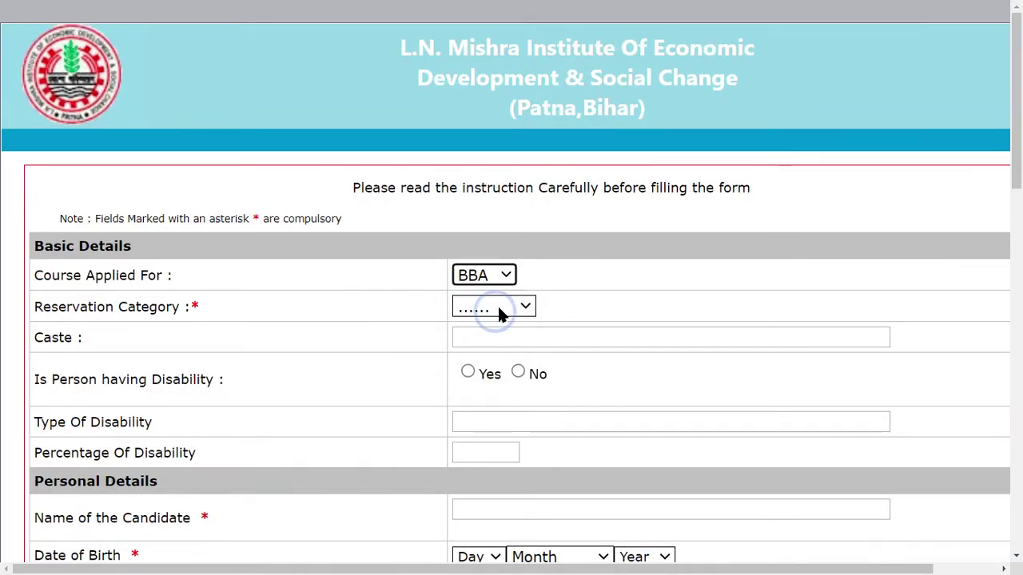
{"action": "left_click", "coordinate": [497, 310]}
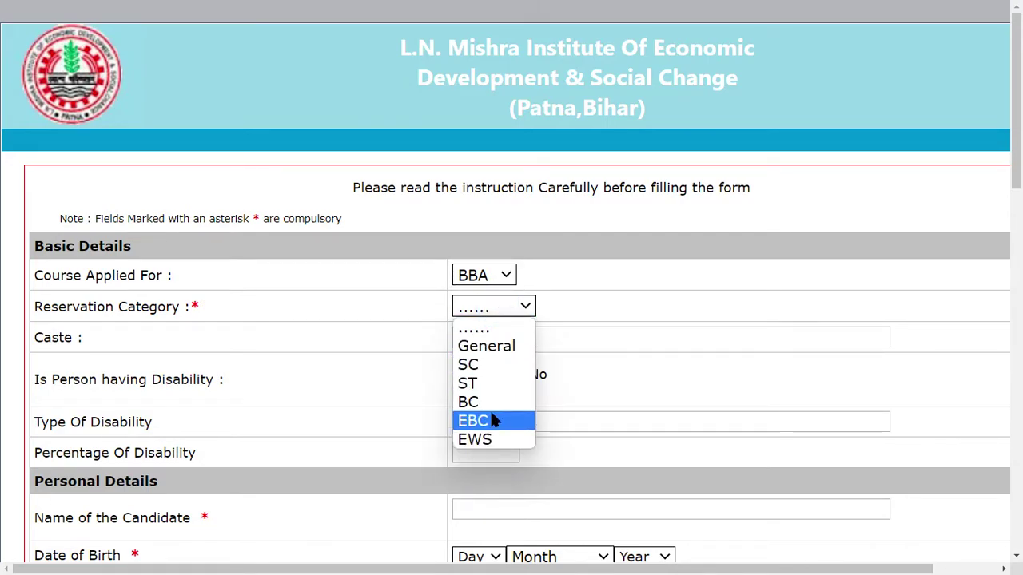
{"action": "left_click", "coordinate": [505, 345]}
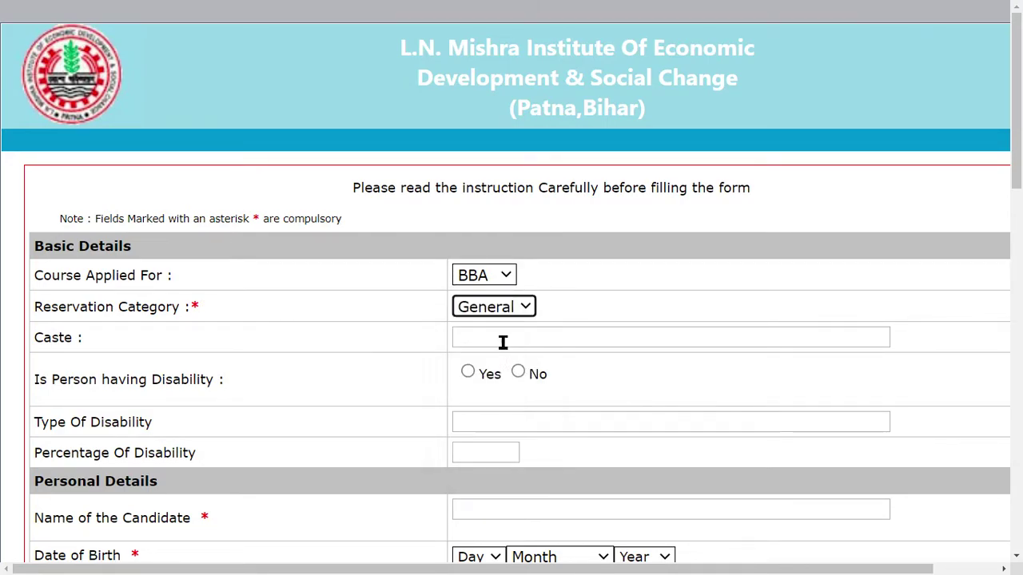
{"action": "left_click", "coordinate": [502, 342]}
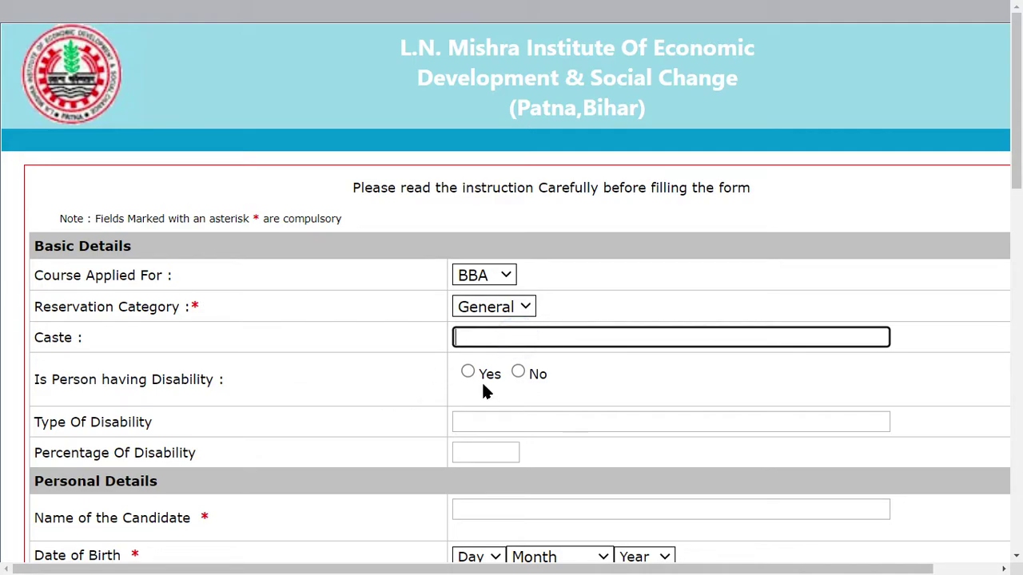
{"action": "scroll", "coordinate": [66, 420], "scroll_direction": "down", "scroll_amount": 1}
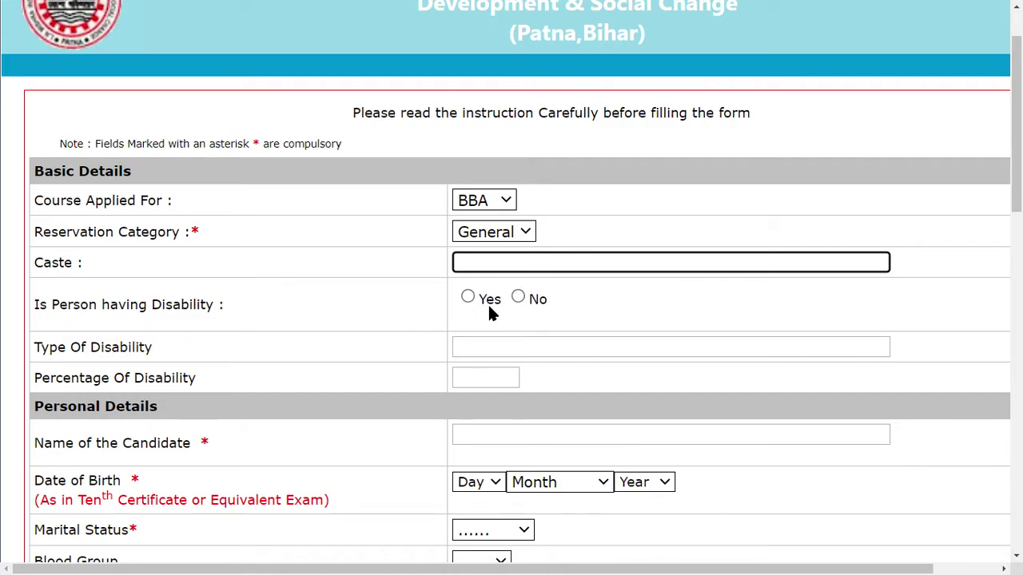
{"action": "left_click", "coordinate": [519, 300]}
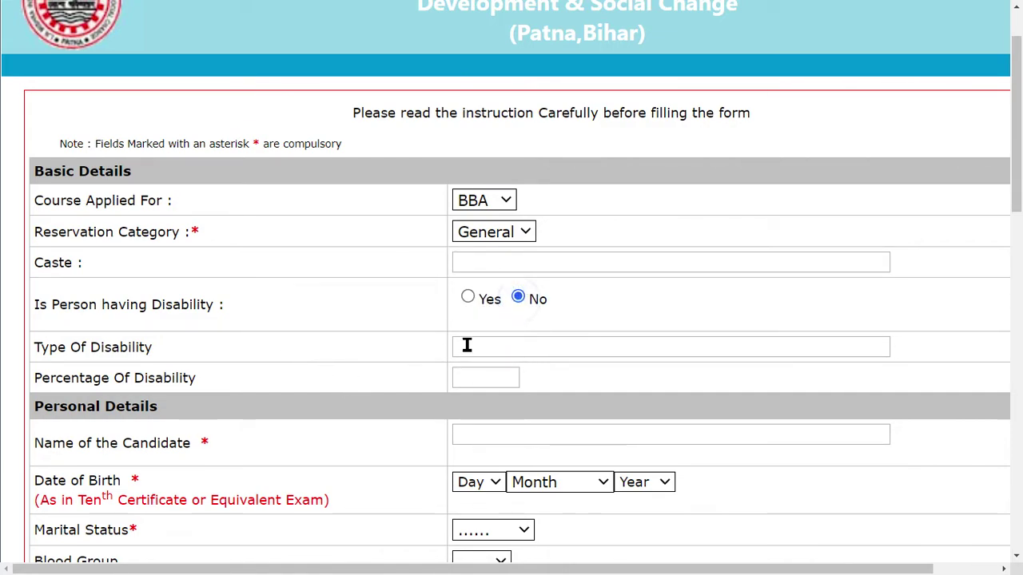
{"action": "scroll", "coordinate": [56, 375], "scroll_direction": "down", "scroll_amount": 2}
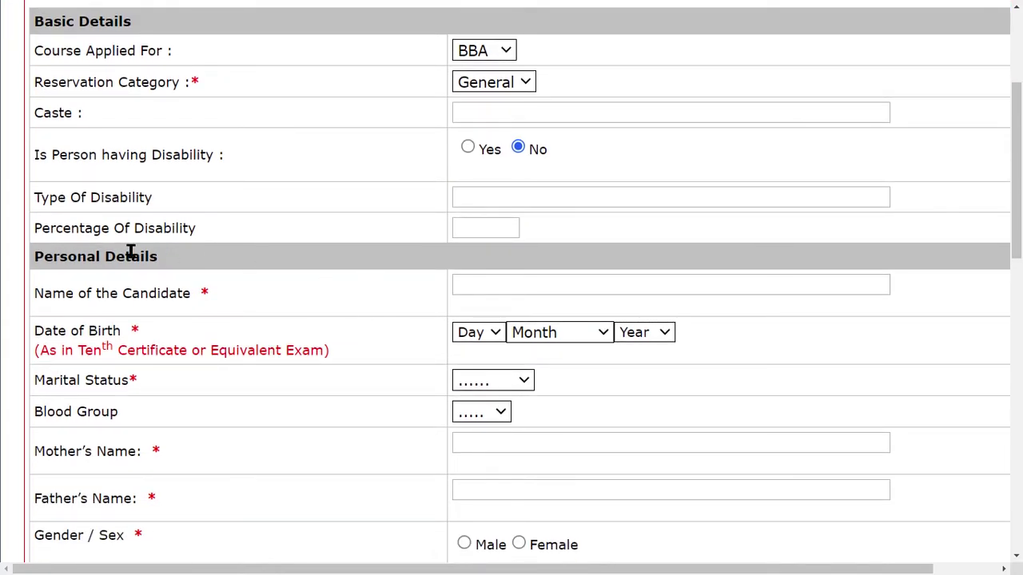
{"action": "scroll", "coordinate": [130, 251], "scroll_direction": "down", "scroll_amount": 1}
{"action": "left_click", "coordinate": [463, 152]}
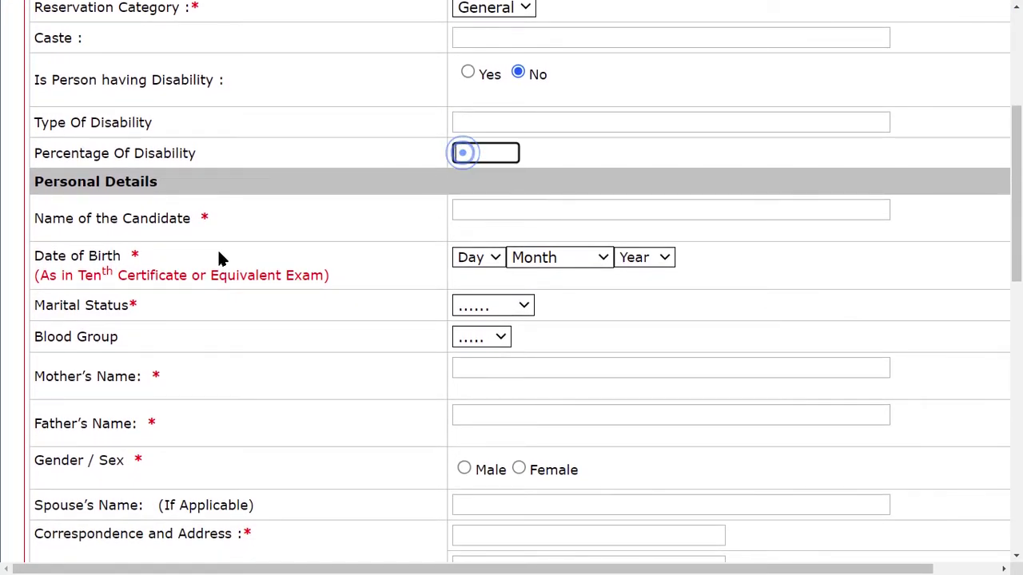
{"action": "scroll", "coordinate": [461, 216], "scroll_direction": "up", "scroll_amount": 2}
{"action": "scroll", "coordinate": [229, 331], "scroll_direction": "down", "scroll_amount": 3}
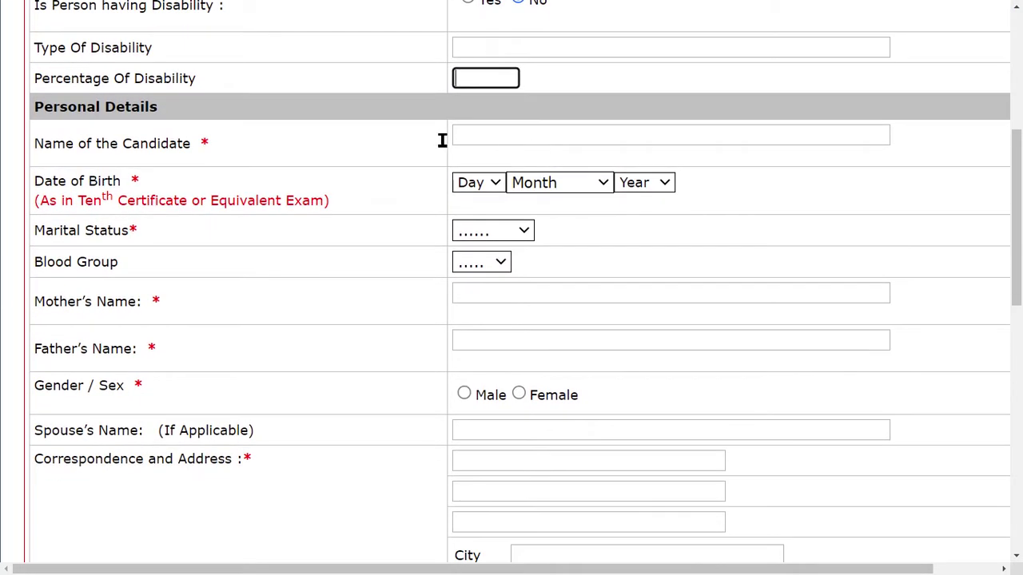
Enter the candidate's name and set the birth date to 1 January 2000.
{"action": "left_click", "coordinate": [530, 136]}
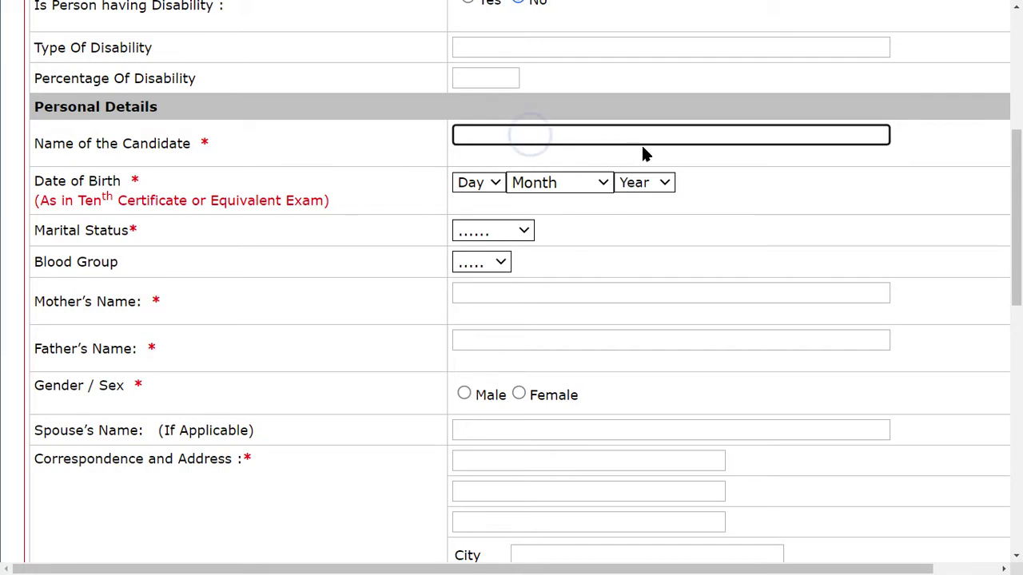
{"action": "type", "text": "M"}
{"action": "type", "text": "NAme"}
{"action": "left_click", "coordinate": [478, 136]}
{"action": "key", "text": "BackSpace"}
{"action": "type", "text": "a"}
{"action": "left_click", "coordinate": [492, 185]}
{"action": "left_click", "coordinate": [482, 219]}
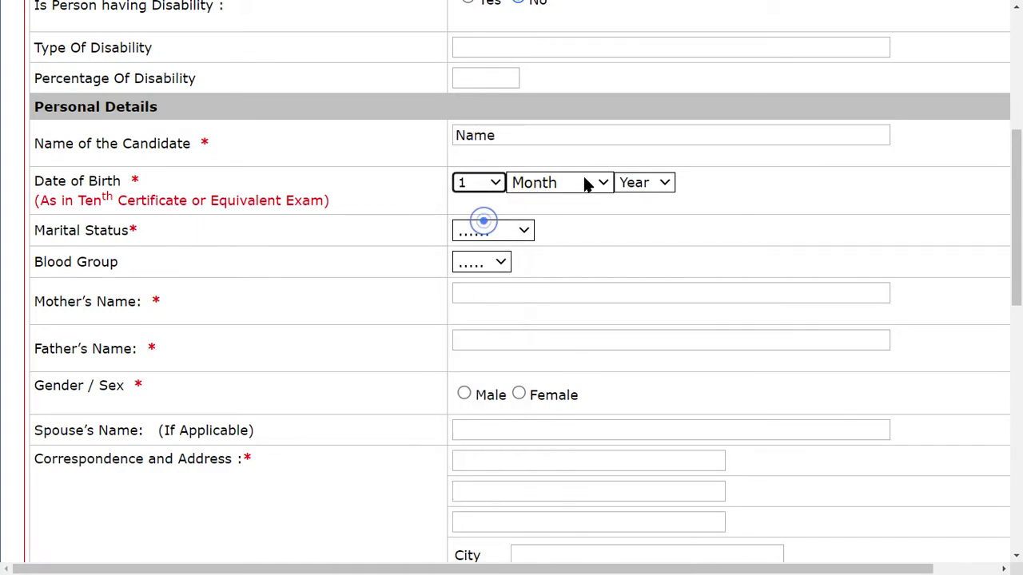
{"action": "left_click", "coordinate": [584, 179]}
{"action": "left_click", "coordinate": [580, 221]}
{"action": "left_click", "coordinate": [636, 182]}
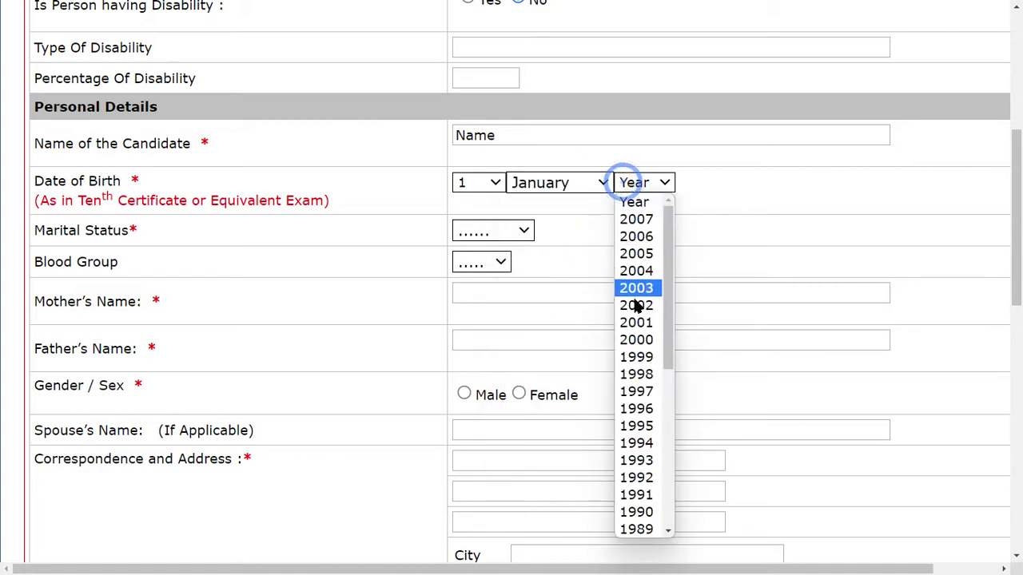
{"action": "type", "text": "1985"}
{"action": "scroll", "coordinate": [634, 303], "scroll_direction": "up", "scroll_amount": 3}
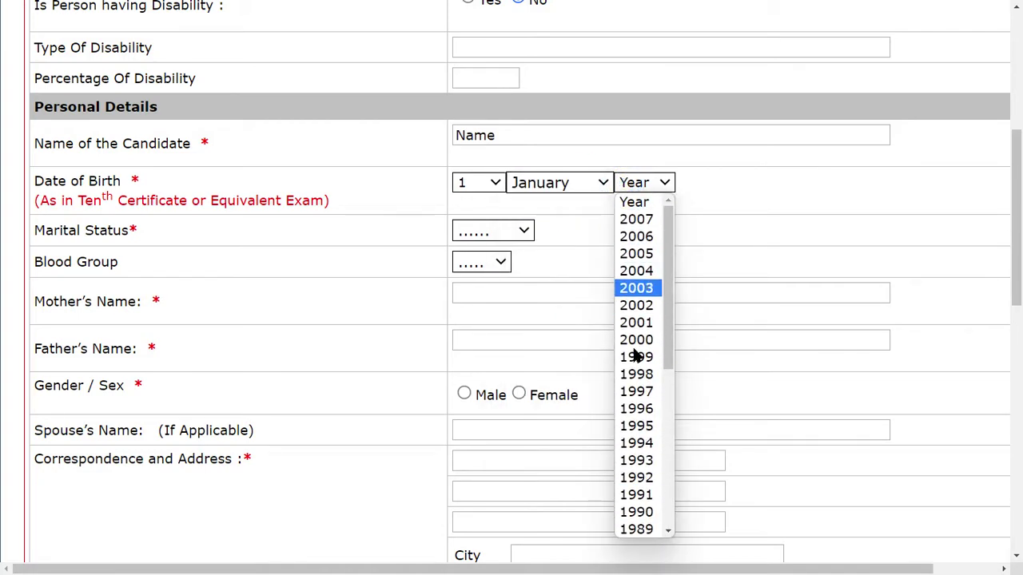
{"action": "scroll", "coordinate": [639, 340], "scroll_direction": "down", "scroll_amount": 3}
{"action": "scroll", "coordinate": [643, 311], "scroll_direction": "up", "scroll_amount": 4}
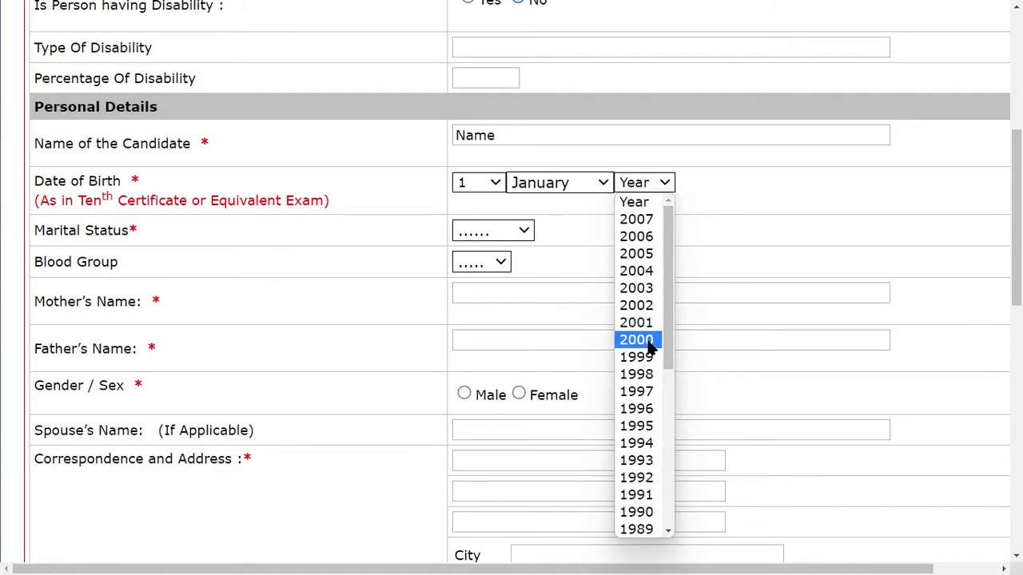
{"action": "left_click", "coordinate": [649, 342]}
Set marital status to Single and blood group to O+.
{"action": "left_click", "coordinate": [495, 232]}
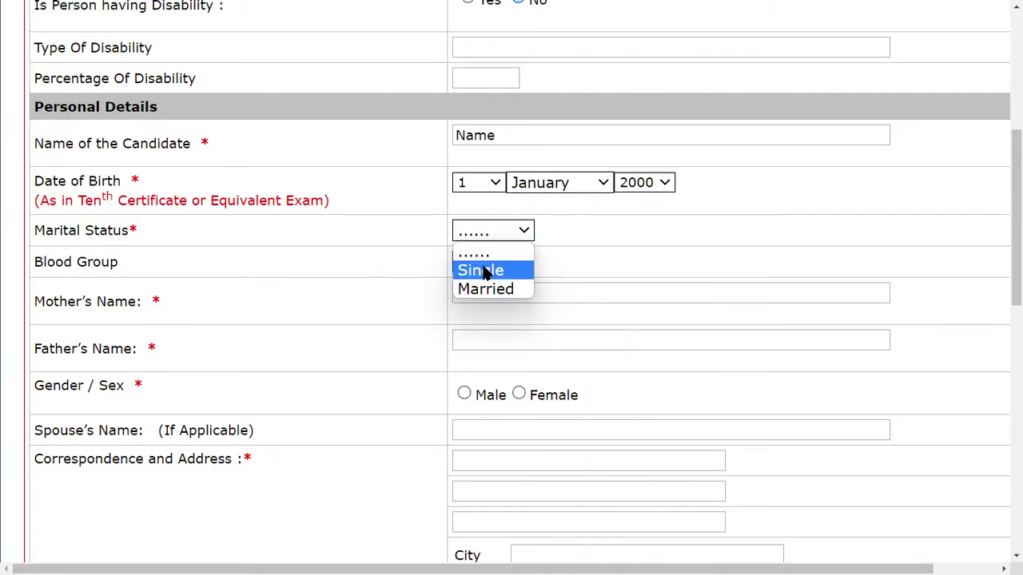
{"action": "left_click", "coordinate": [485, 273]}
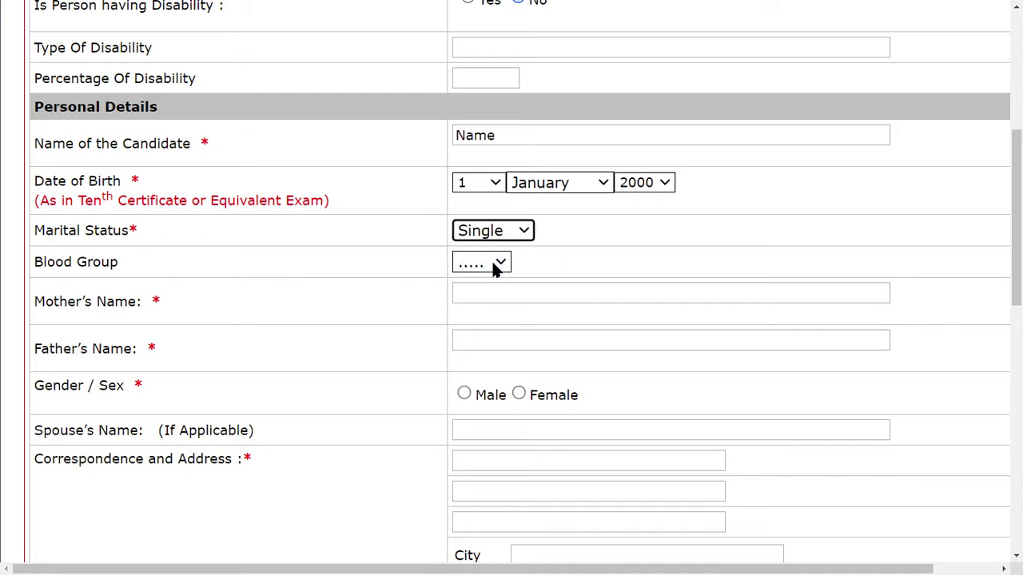
{"action": "left_click", "coordinate": [491, 262]}
{"action": "left_click", "coordinate": [473, 321]}
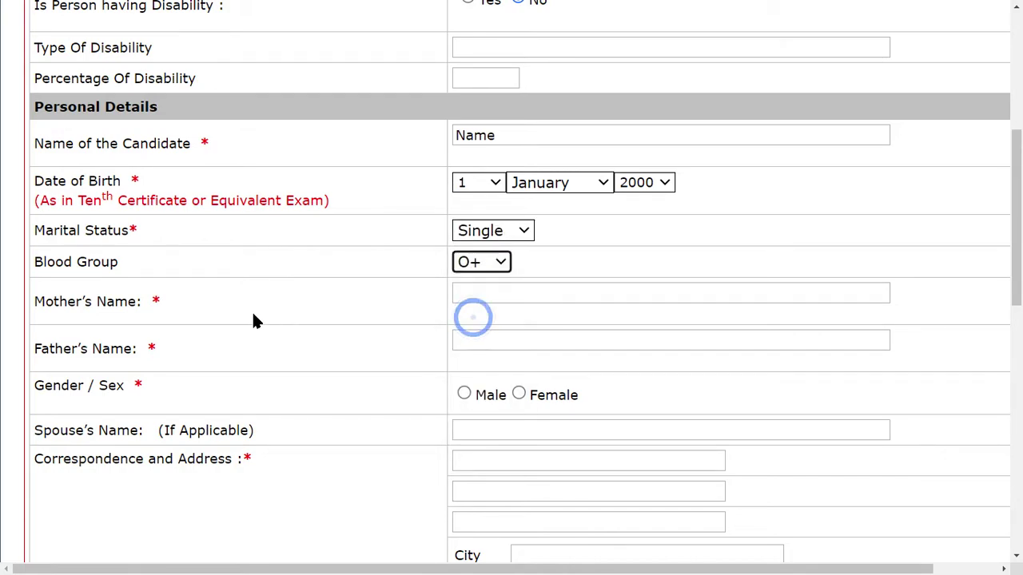
Enter the mother's and father's names and set the gender to Female.
{"action": "left_click", "coordinate": [510, 291]}
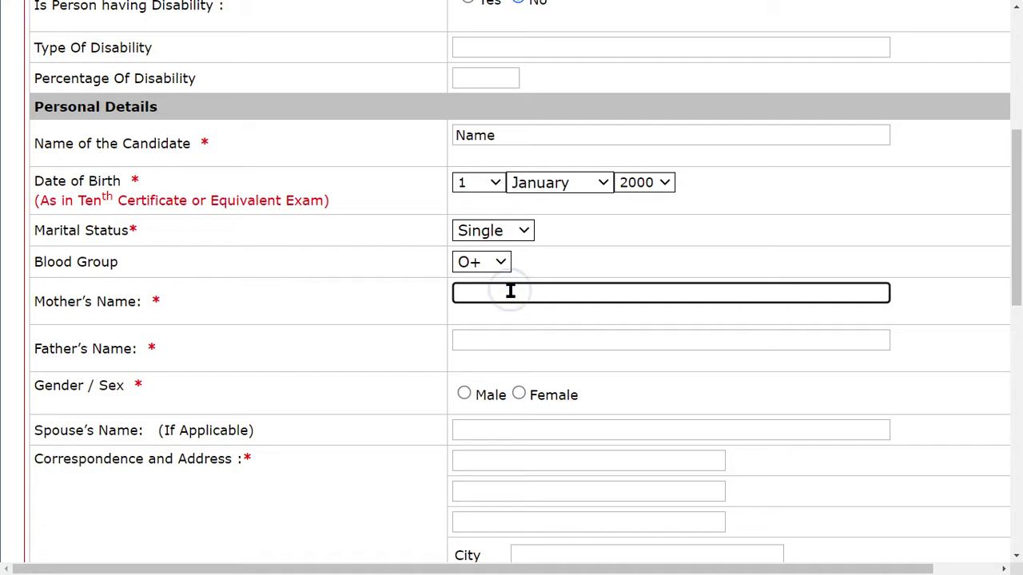
{"action": "type", "text": "Mother"}
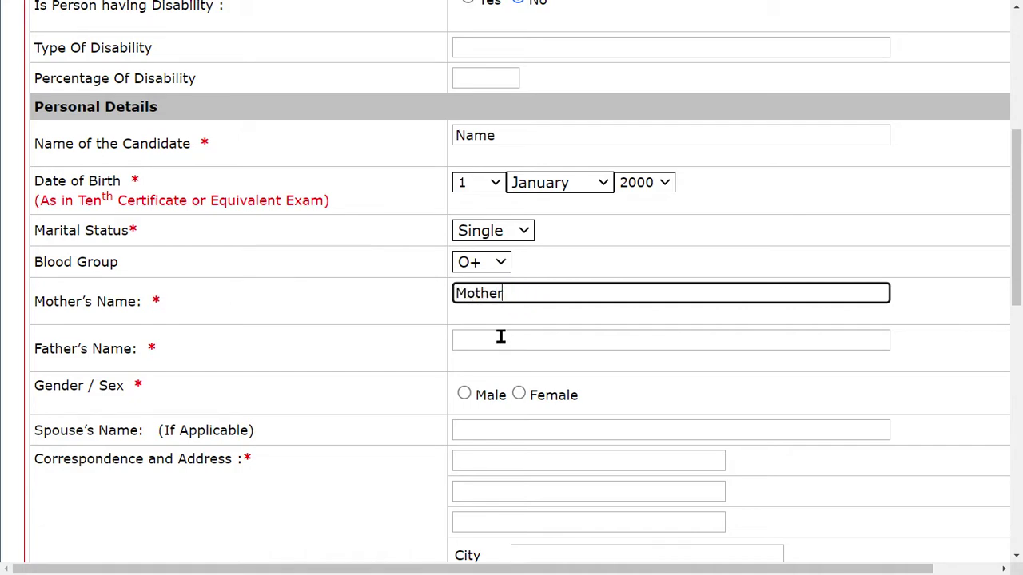
{"action": "type", "text": "FAther"}
{"action": "left_click_drag", "start_coordinate": [566, 293], "coordinate": [503, 279]}
{"action": "key", "text": "BackSpace"}
{"action": "left_click", "coordinate": [502, 340]}
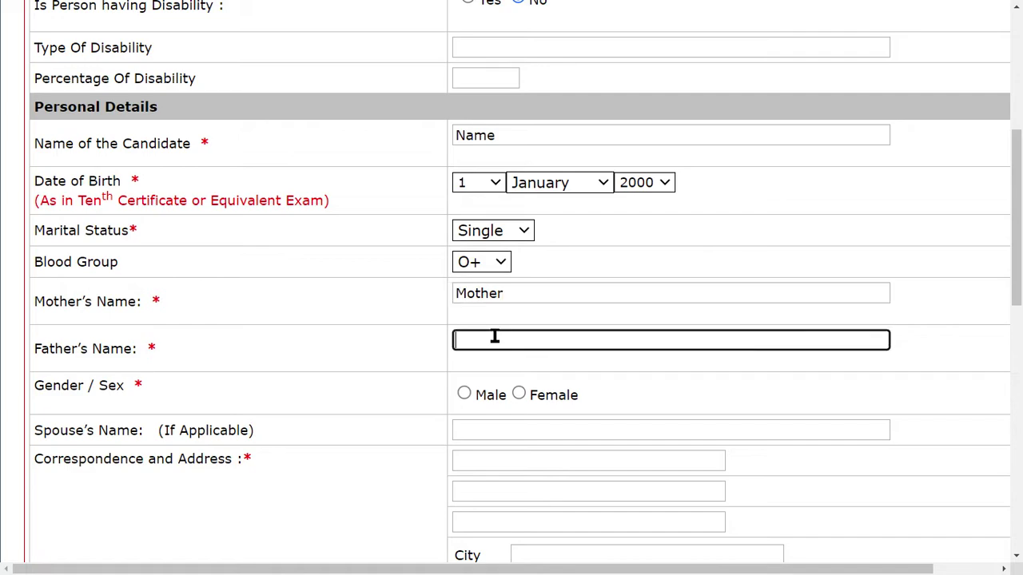
{"action": "type", "text": "FAh"}
{"action": "key", "text": "BackSpace"}
{"action": "type", "text": "thet"}
{"action": "left_click", "coordinate": [519, 396]}
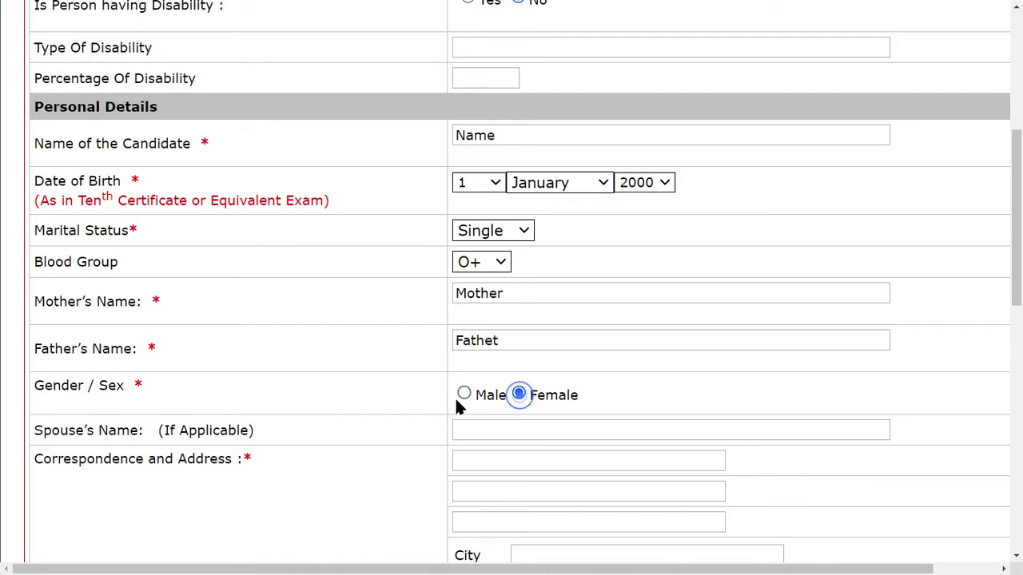
{"action": "scroll", "coordinate": [395, 399], "scroll_direction": "down", "scroll_amount": 1}
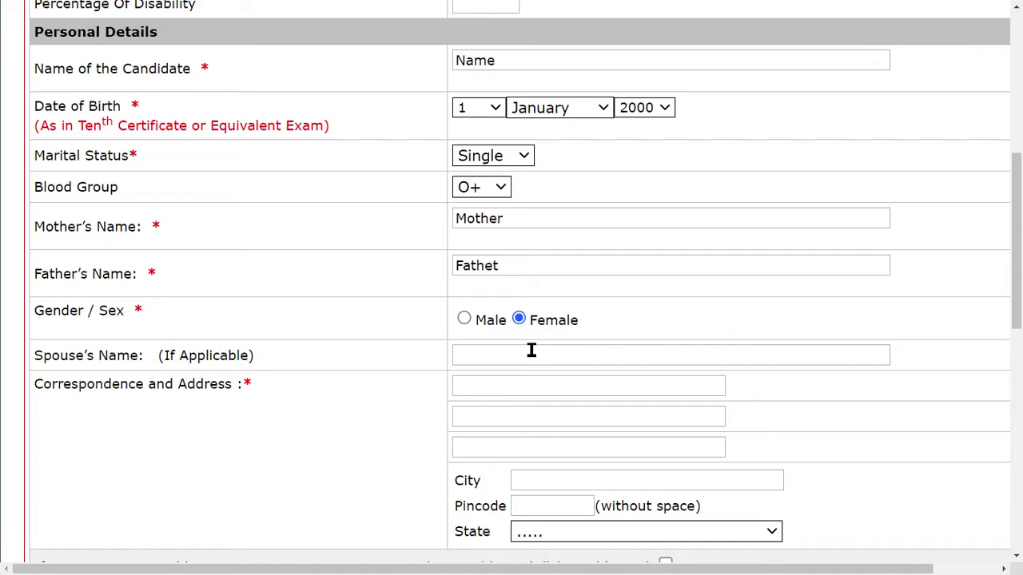
Type the correspondence address and choose Uttar Pradesh as its state.
{"action": "left_click", "coordinate": [504, 386]}
{"action": "scroll", "coordinate": [504, 386], "scroll_direction": "down", "scroll_amount": 2}
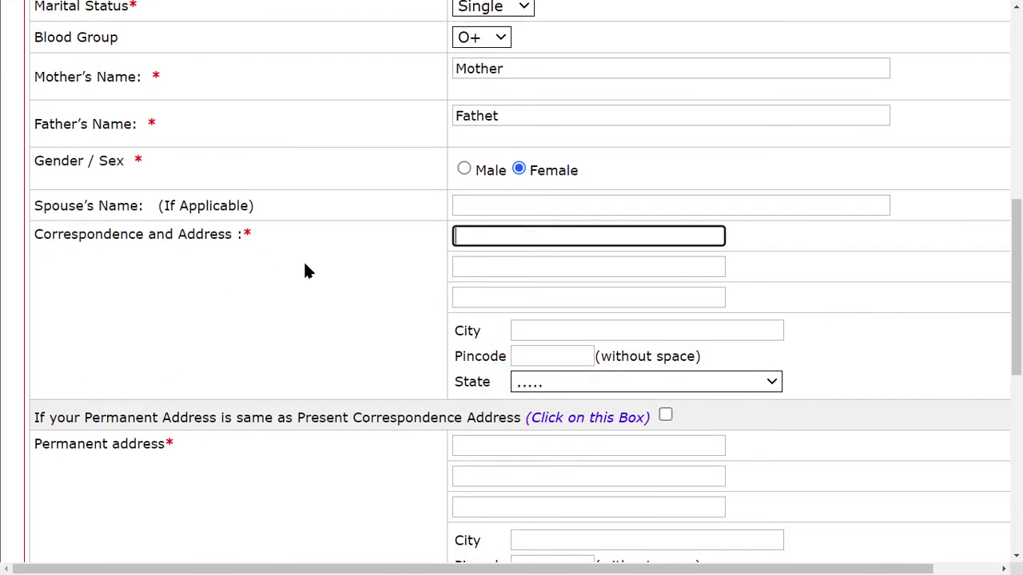
{"action": "type", "text": "Address"}
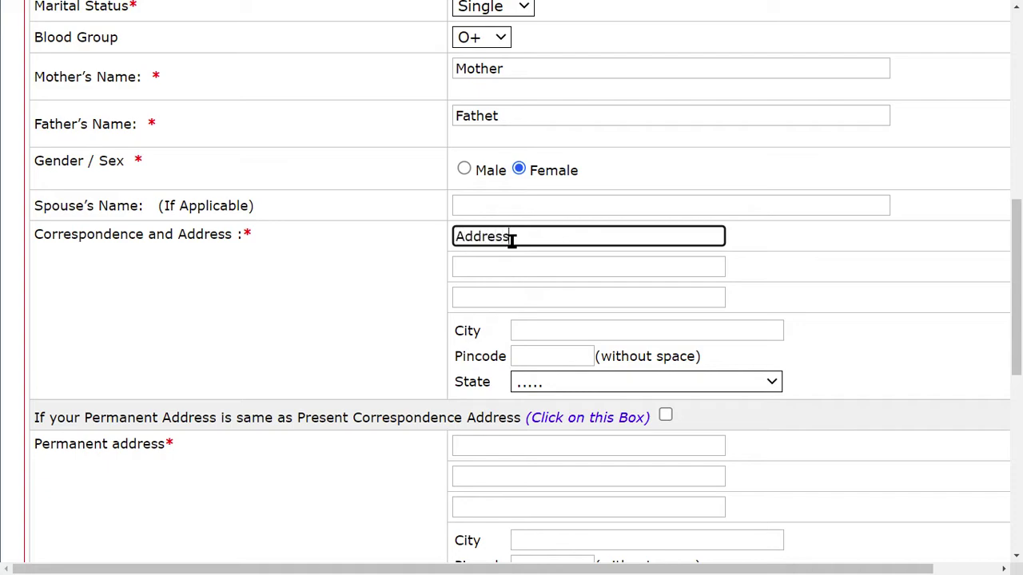
{"action": "left_click", "coordinate": [558, 335]}
{"action": "left_click", "coordinate": [561, 356]}
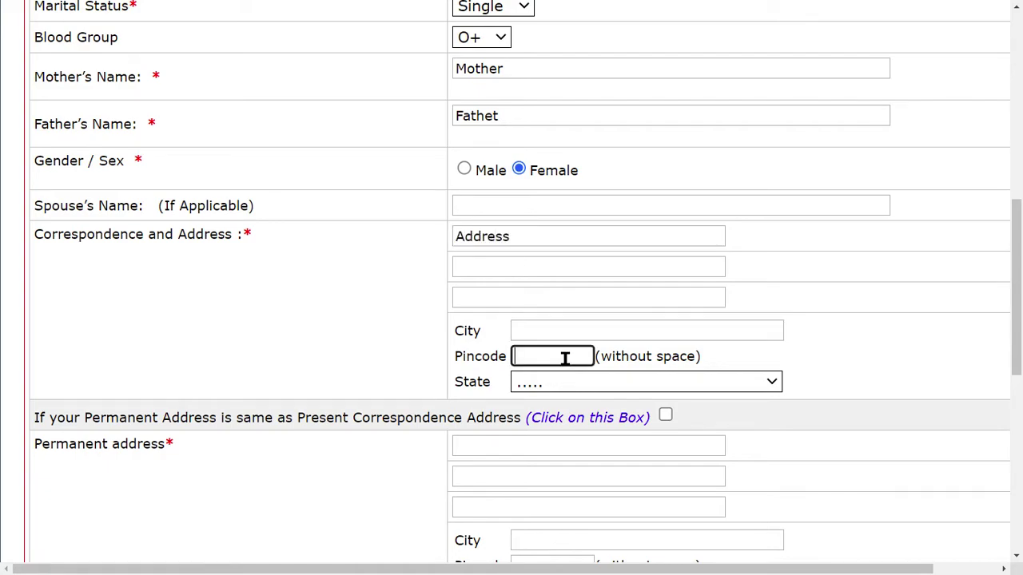
{"action": "left_click", "coordinate": [569, 388]}
{"action": "scroll", "coordinate": [600, 320], "scroll_direction": "down", "scroll_amount": 5}
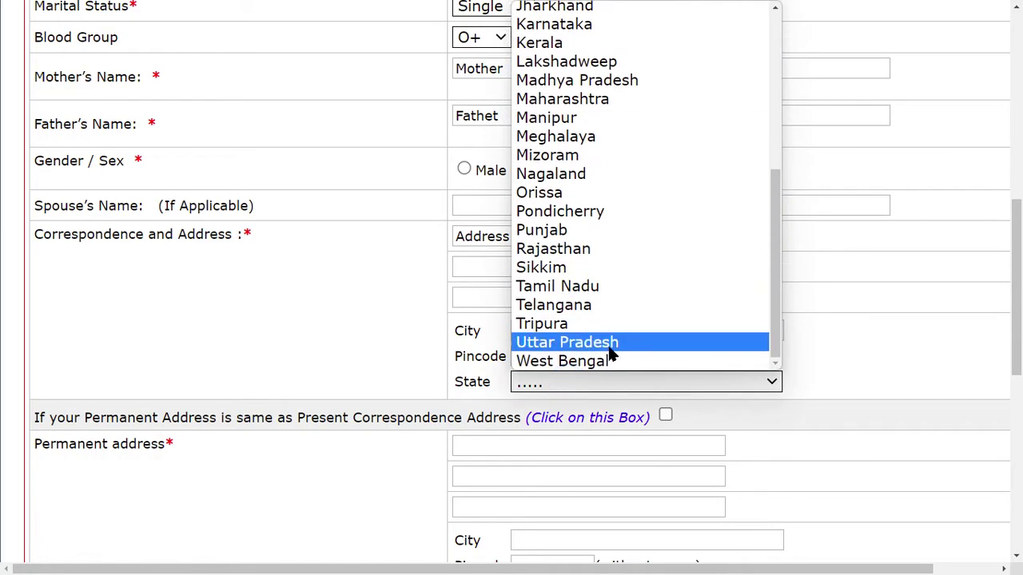
{"action": "left_click", "coordinate": [612, 341]}
{"action": "scroll", "coordinate": [187, 407], "scroll_direction": "down", "scroll_amount": 2}
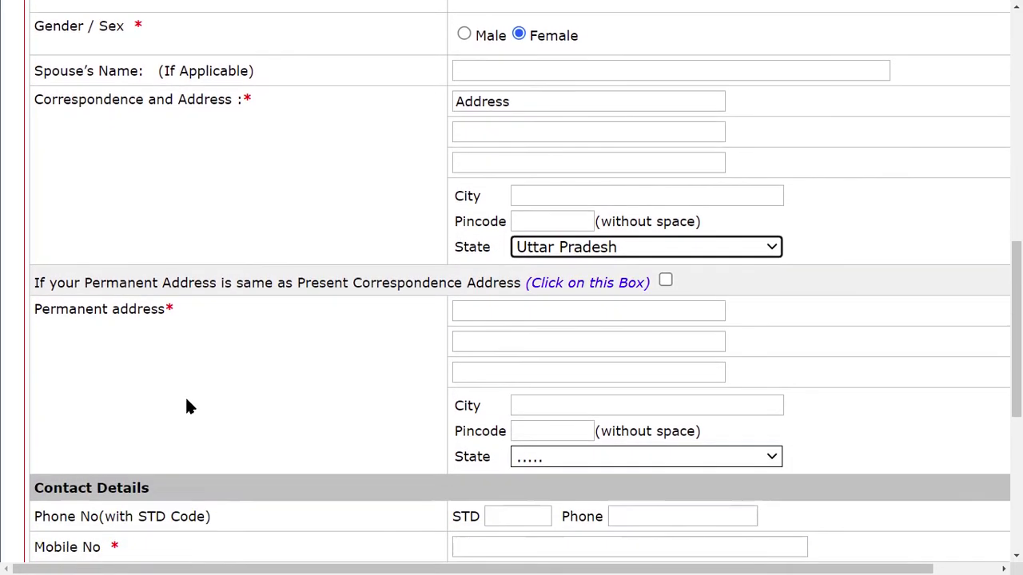
Tick 'Permanent Address is same' to copy the correspondence address into the permanent address.
{"action": "left_click", "coordinate": [665, 267]}
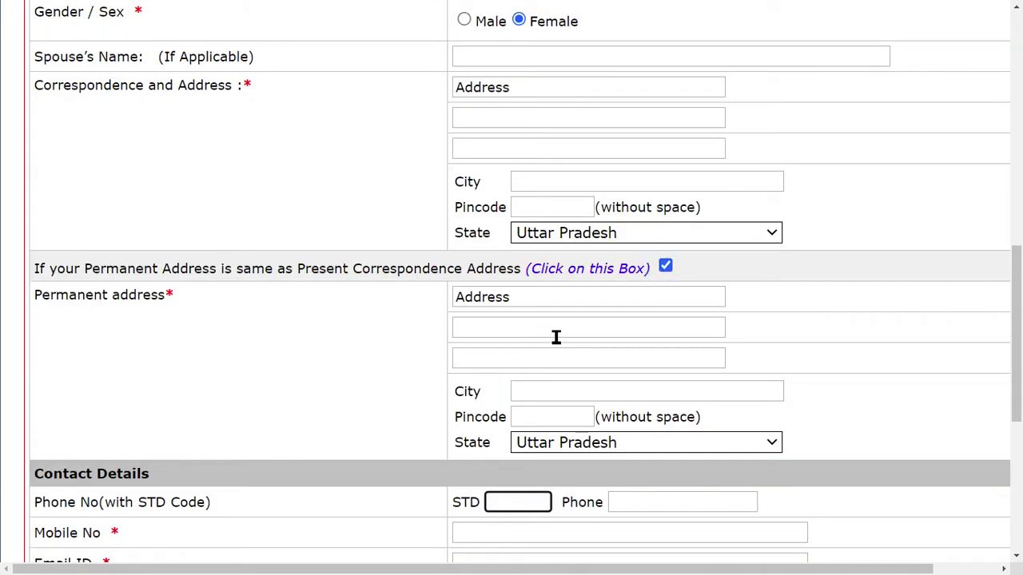
{"action": "scroll", "coordinate": [764, 452], "scroll_direction": "up", "scroll_amount": 2}
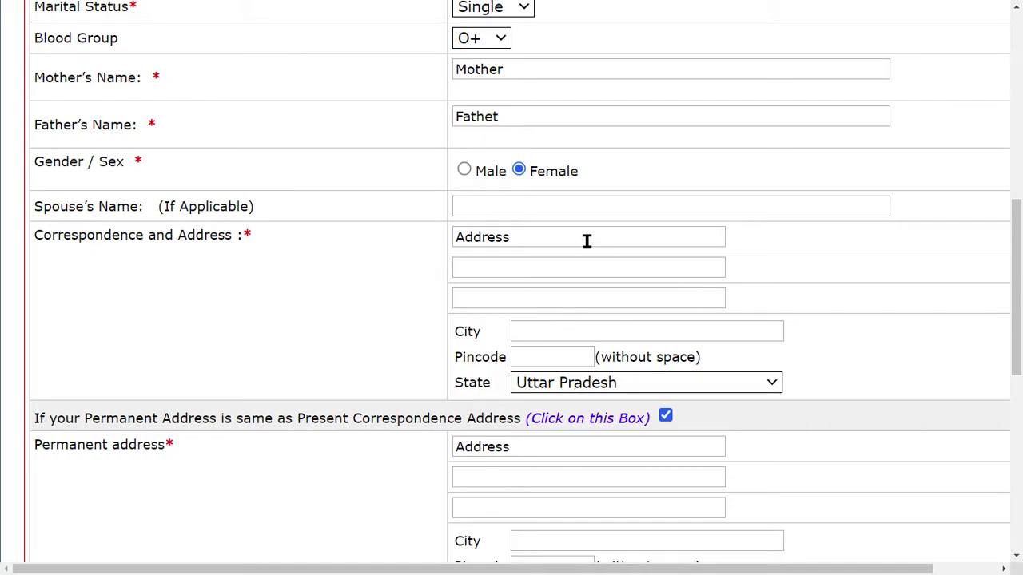
{"action": "scroll", "coordinate": [613, 292], "scroll_direction": "down", "scroll_amount": 5}
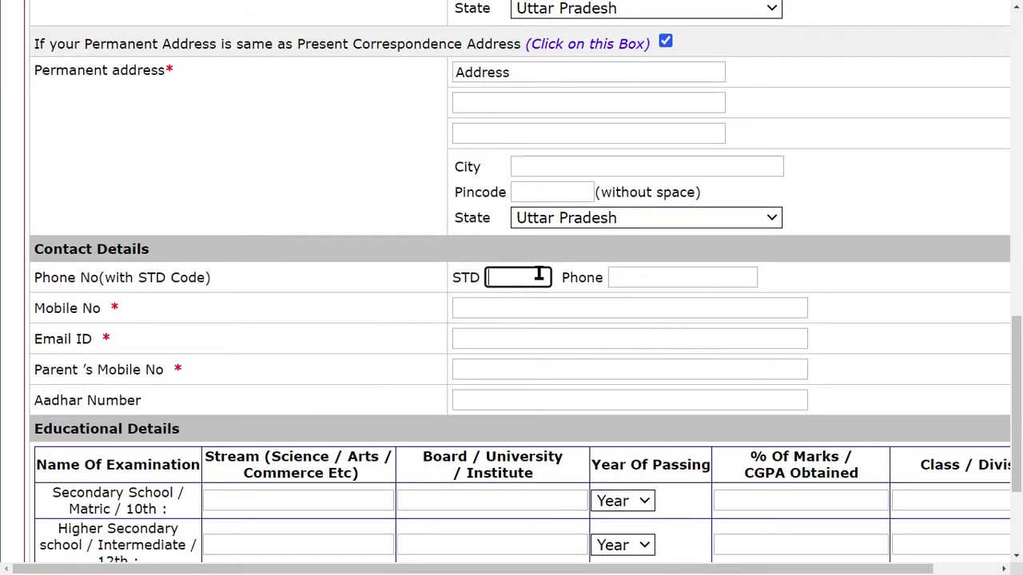
{"action": "left_click", "coordinate": [675, 279]}
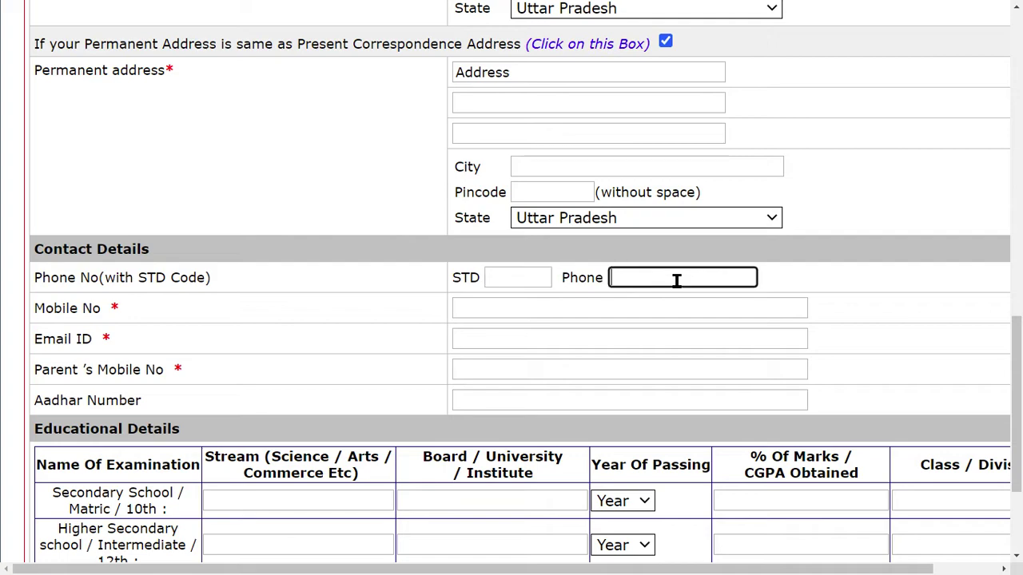
{"action": "left_click", "coordinate": [502, 281]}
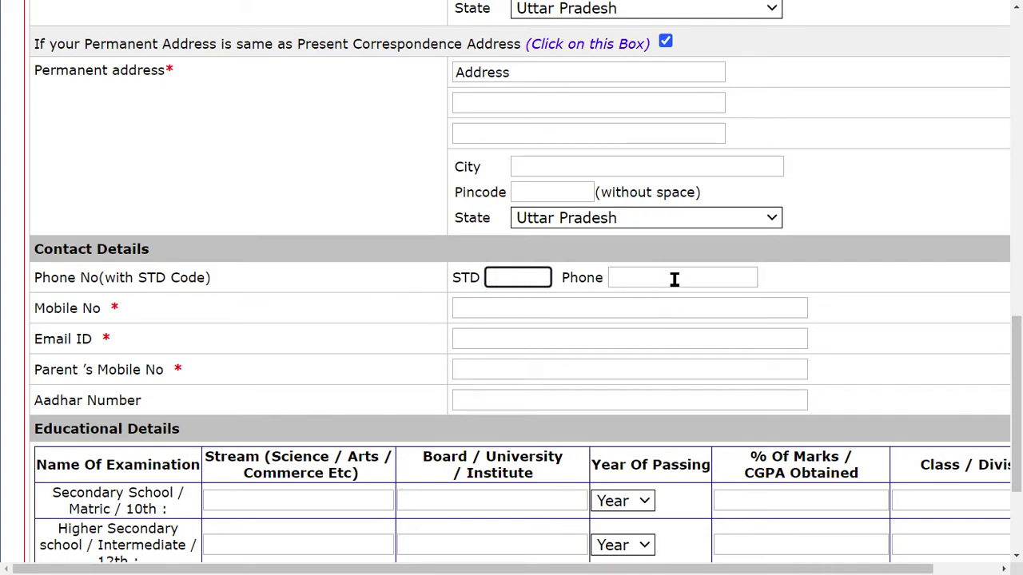
{"action": "left_click", "coordinate": [537, 297]}
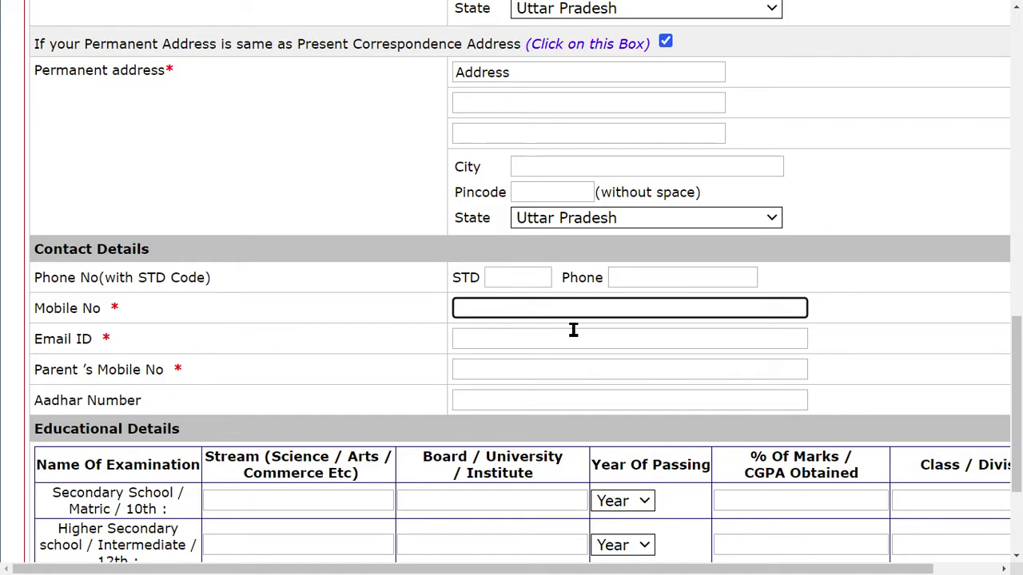
{"action": "left_click", "coordinate": [551, 334]}
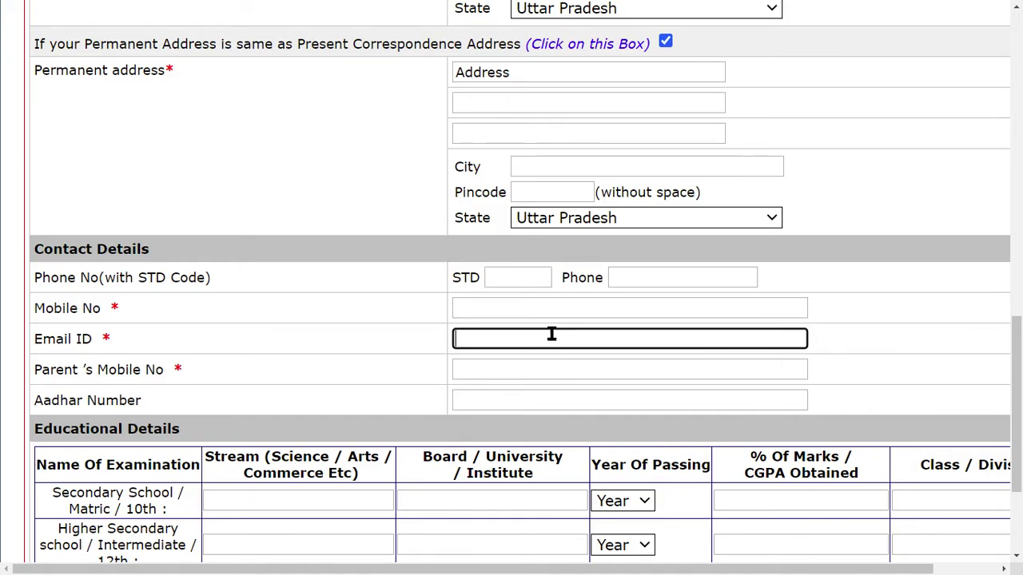
{"action": "scroll", "coordinate": [415, 379], "scroll_direction": "down", "scroll_amount": 1}
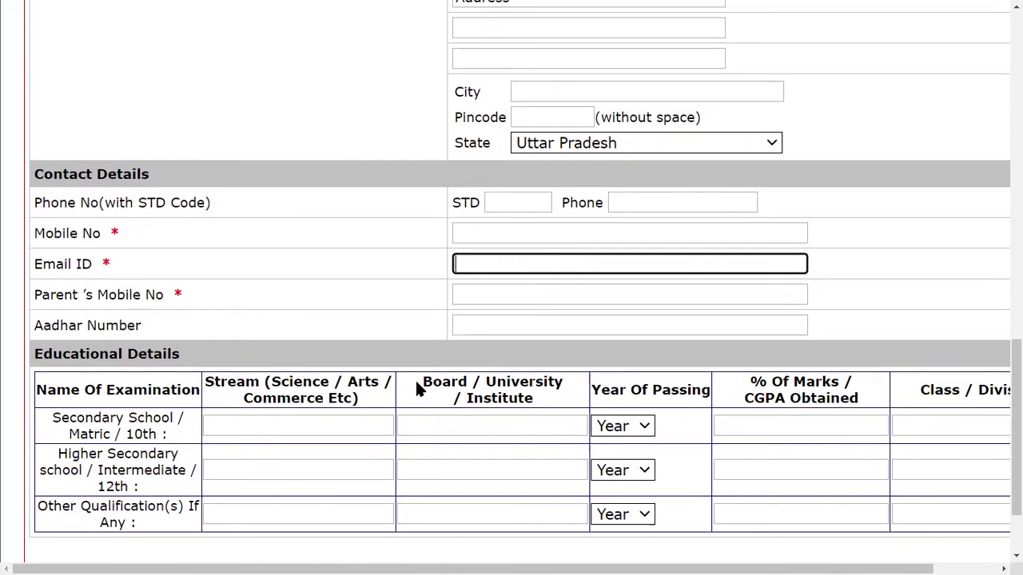
{"action": "left_click", "coordinate": [479, 295]}
{"action": "left_click", "coordinate": [503, 333]}
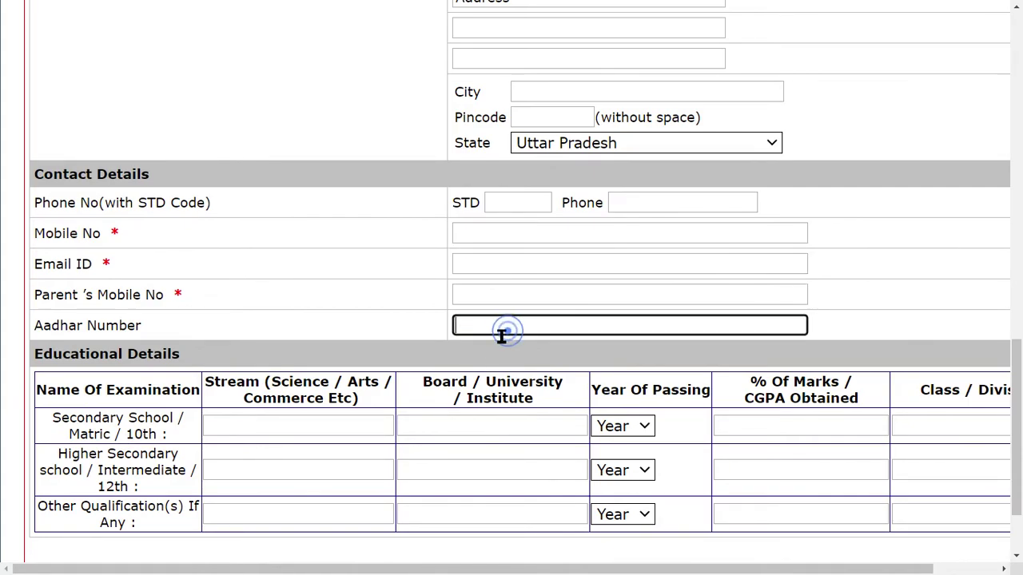
{"action": "scroll", "coordinate": [502, 334], "scroll_direction": "down", "scroll_amount": 2}
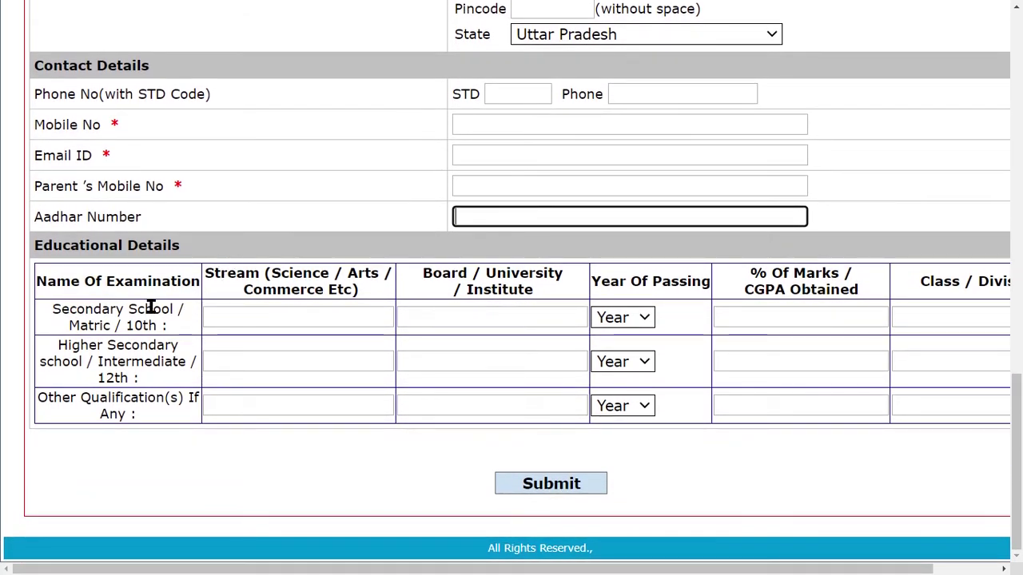
{"action": "left_click", "coordinate": [240, 317]}
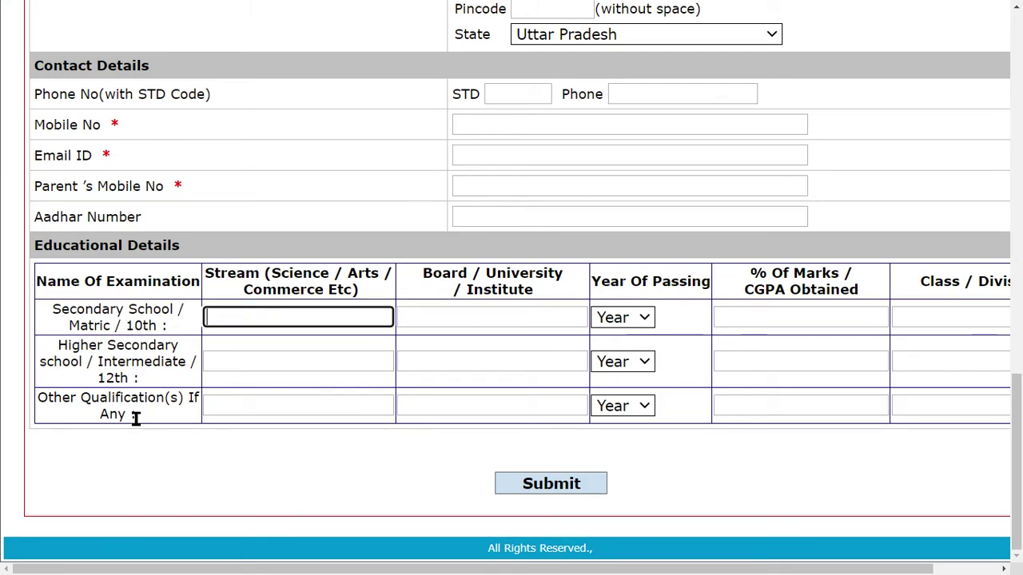
{"action": "left_click", "coordinate": [232, 405]}
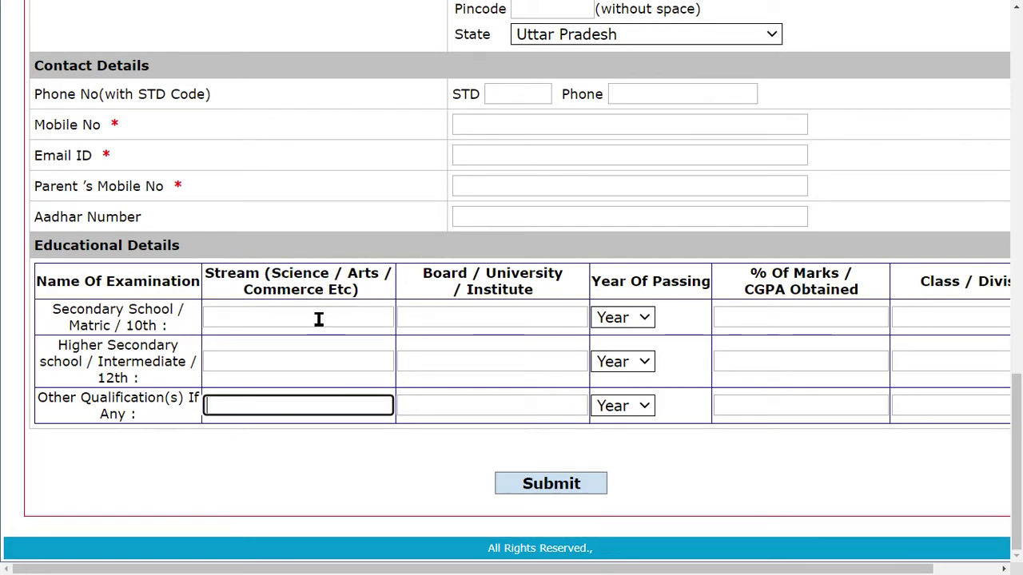
{"action": "left_click", "coordinate": [466, 316]}
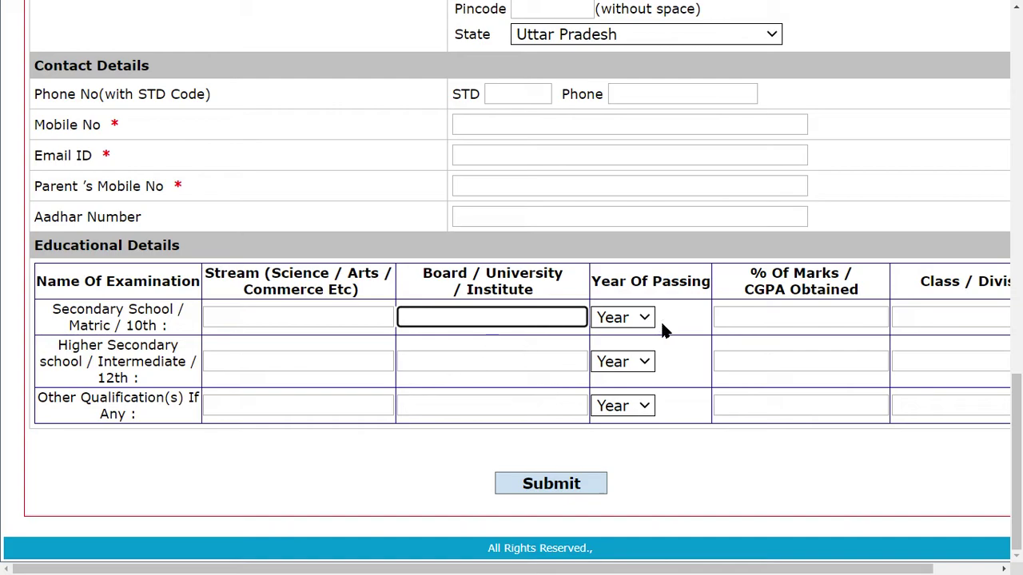
{"action": "scroll", "coordinate": [776, 318], "scroll_direction": "up", "scroll_amount": 1}
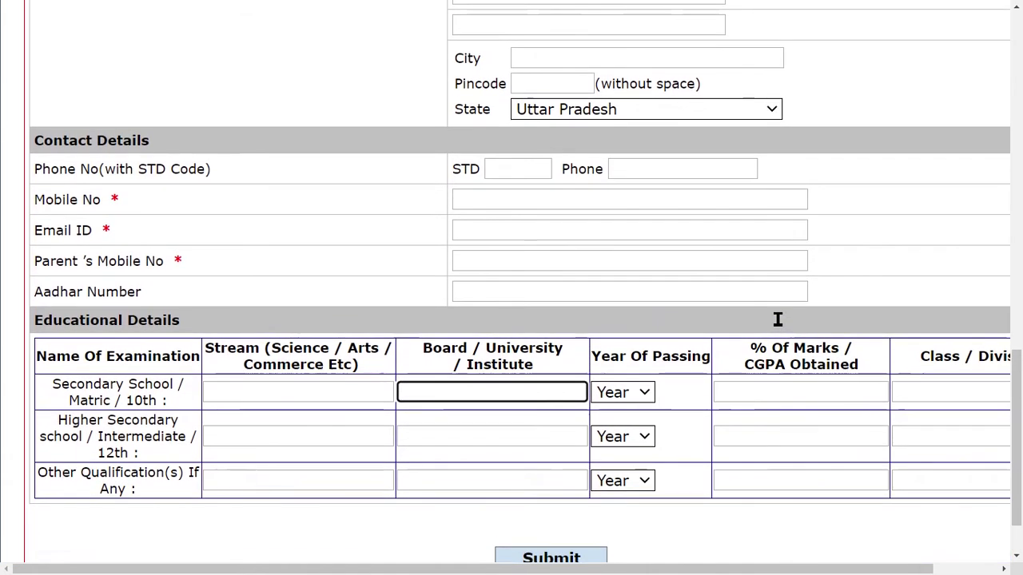
{"action": "key", "text": "ctrl+minus"}
{"action": "key", "text": "ctrl+minus"}
{"action": "key", "text": "ctrl+plus"}
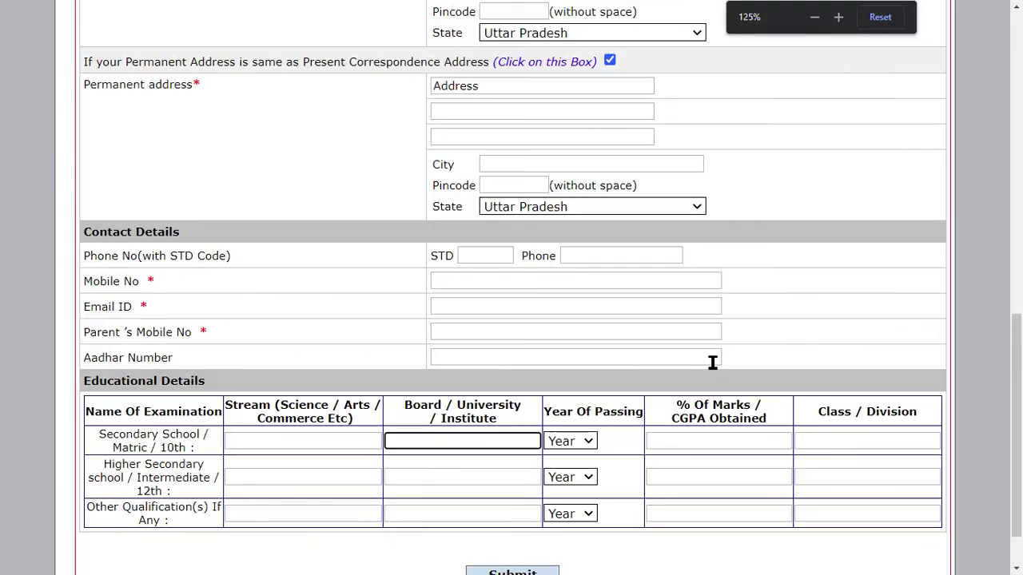
{"action": "left_click", "coordinate": [851, 442]}
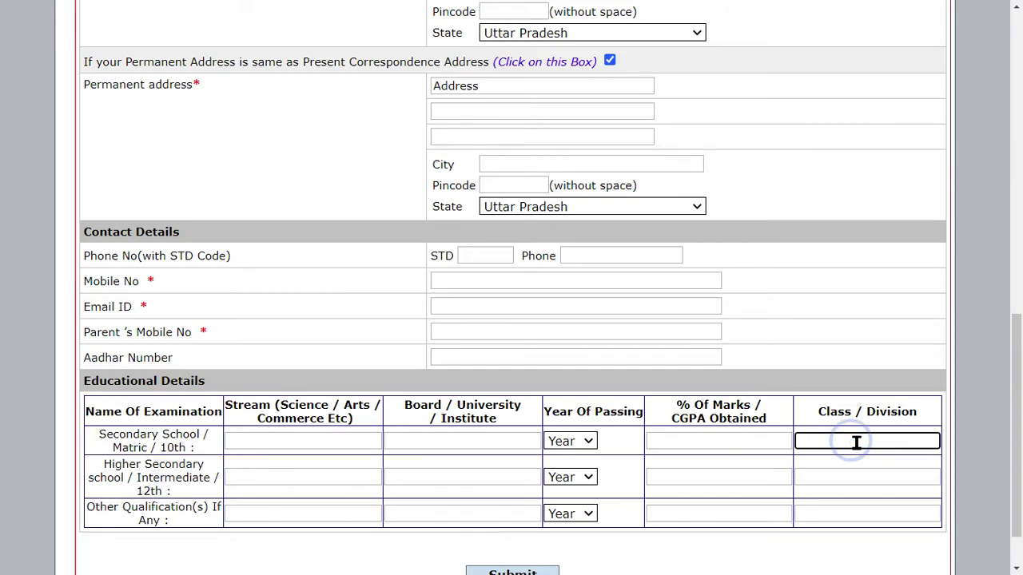
{"action": "scroll", "coordinate": [847, 436], "scroll_direction": "down", "scroll_amount": 1}
{"action": "scroll", "coordinate": [846, 433], "scroll_direction": "down", "scroll_amount": 1}
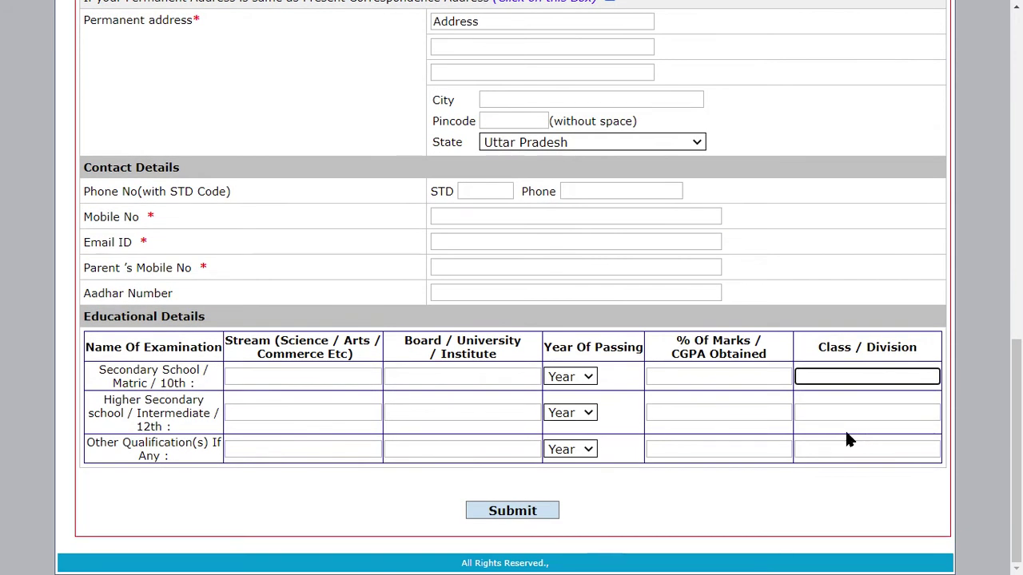
Submit the UG application and continue to the photo upload page.
{"action": "left_click", "coordinate": [517, 509]}
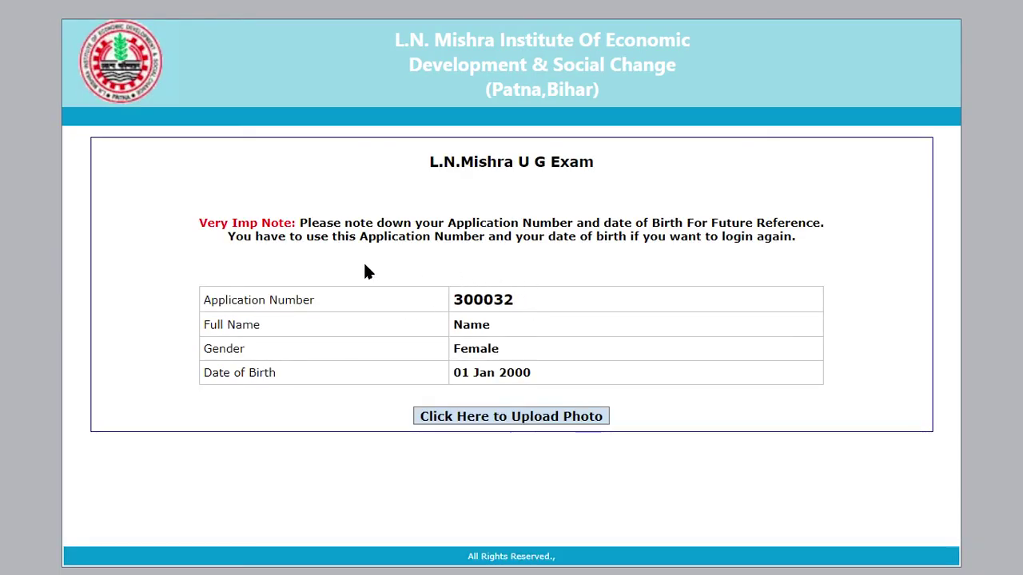
{"action": "left_click", "coordinate": [461, 415]}
{"action": "scroll", "coordinate": [494, 372], "scroll_direction": "down", "scroll_amount": 4}
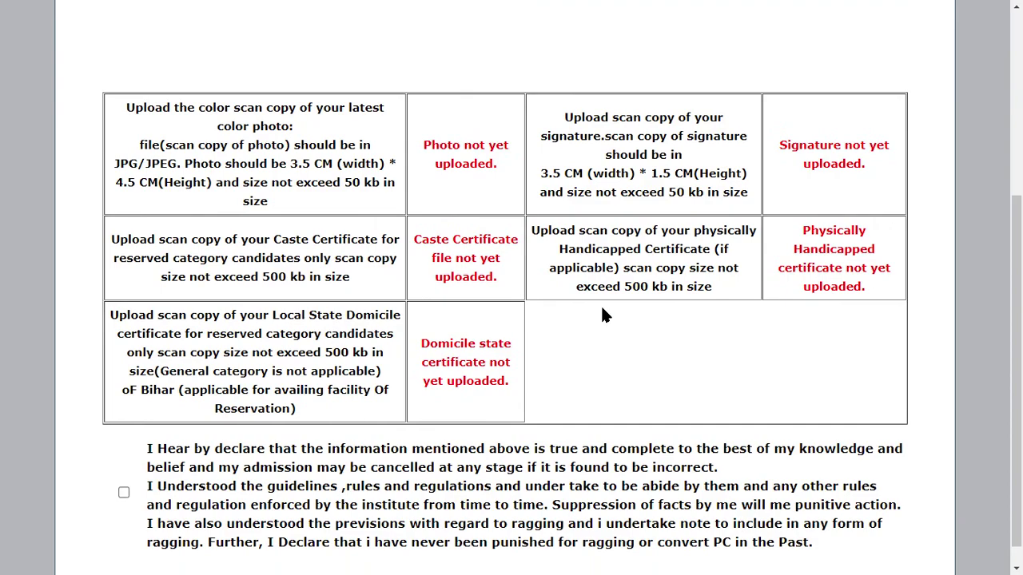
{"action": "scroll", "coordinate": [431, 340], "scroll_direction": "up", "scroll_amount": 2}
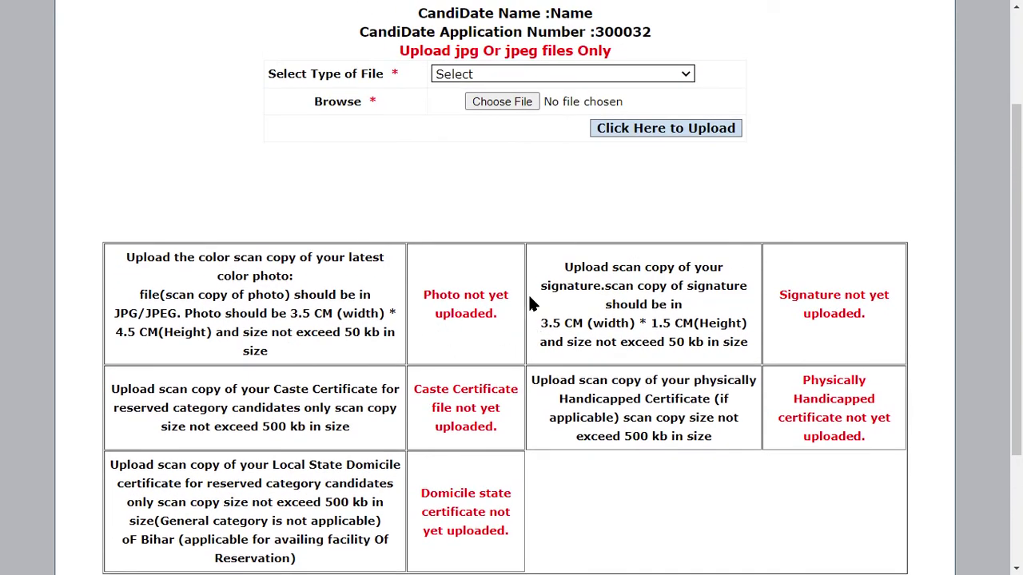
{"action": "scroll", "coordinate": [490, 327], "scroll_direction": "down", "scroll_amount": 1}
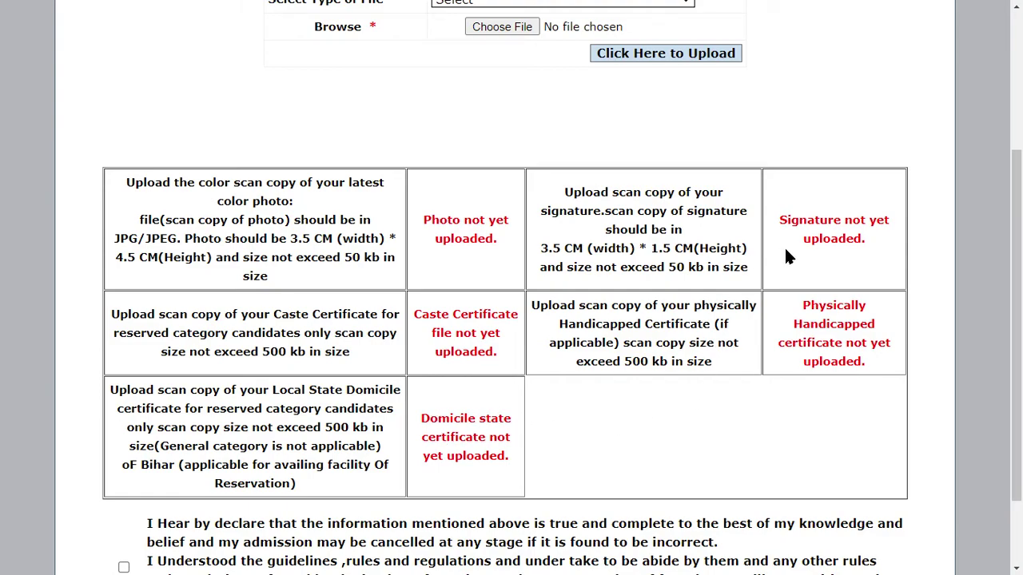
{"action": "scroll", "coordinate": [819, 237], "scroll_direction": "down", "scroll_amount": 1}
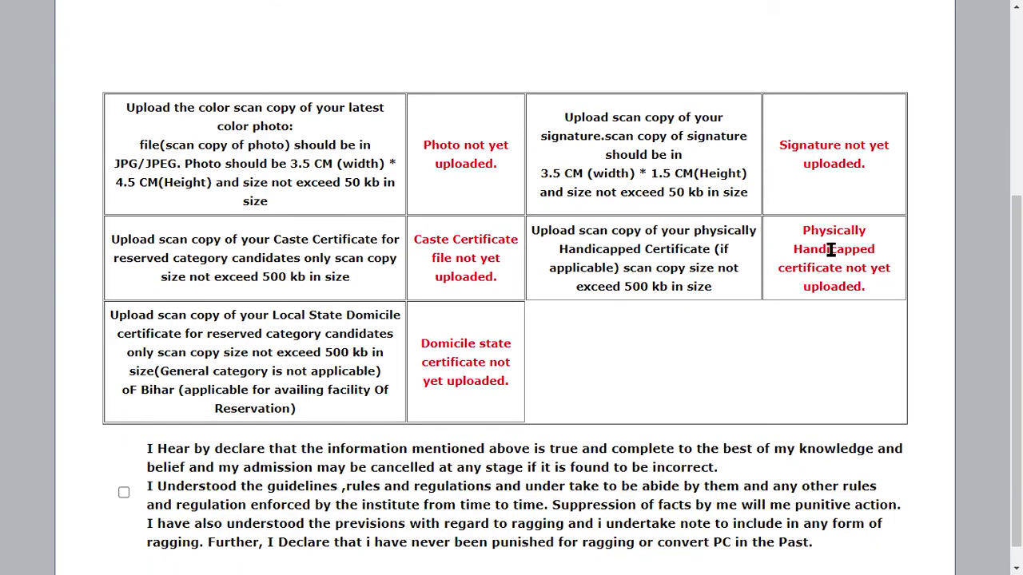
{"action": "scroll", "coordinate": [815, 286], "scroll_direction": "down", "scroll_amount": 1}
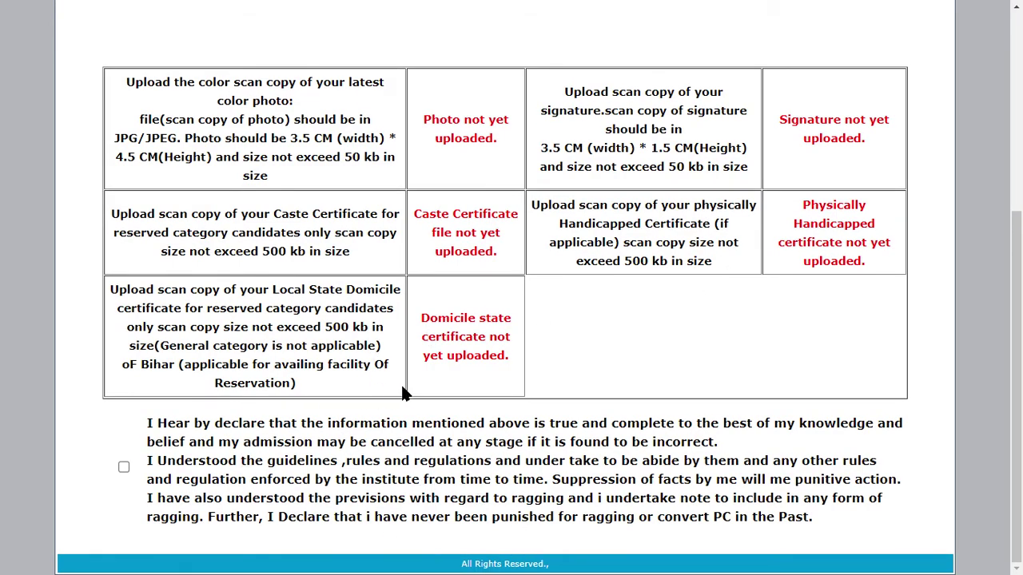
Accept the declaration terms on the document upload page.
{"action": "left_click", "coordinate": [123, 468]}
{"action": "scroll", "coordinate": [566, 312], "scroll_direction": "down", "scroll_amount": 1}
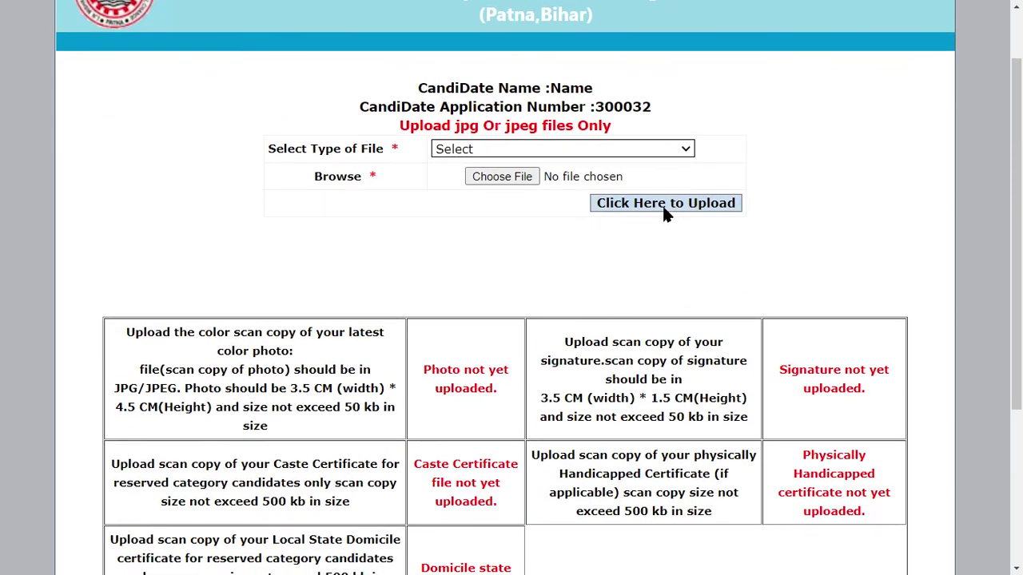
{"action": "scroll", "coordinate": [534, 219], "scroll_direction": "up", "scroll_amount": 1}
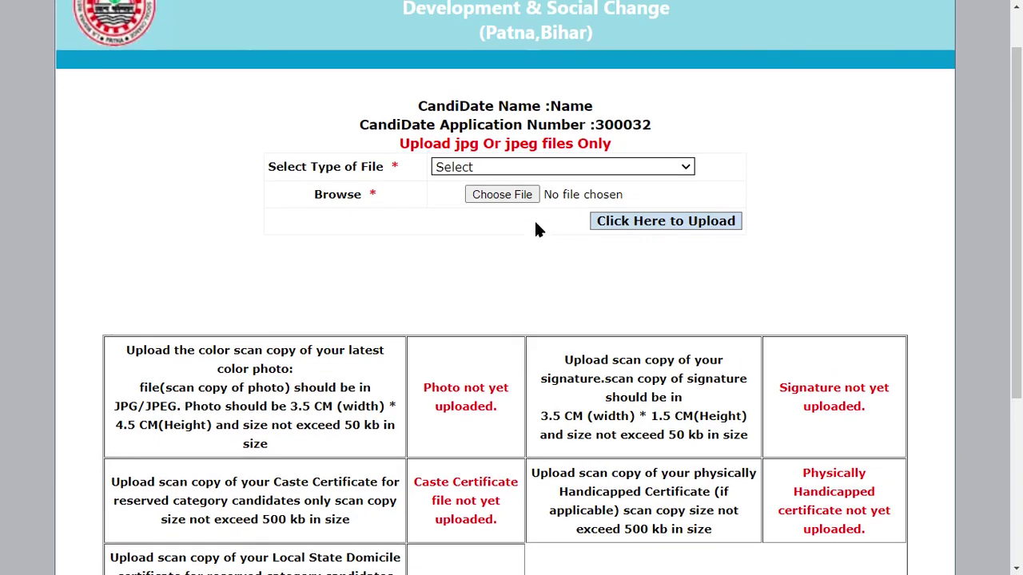